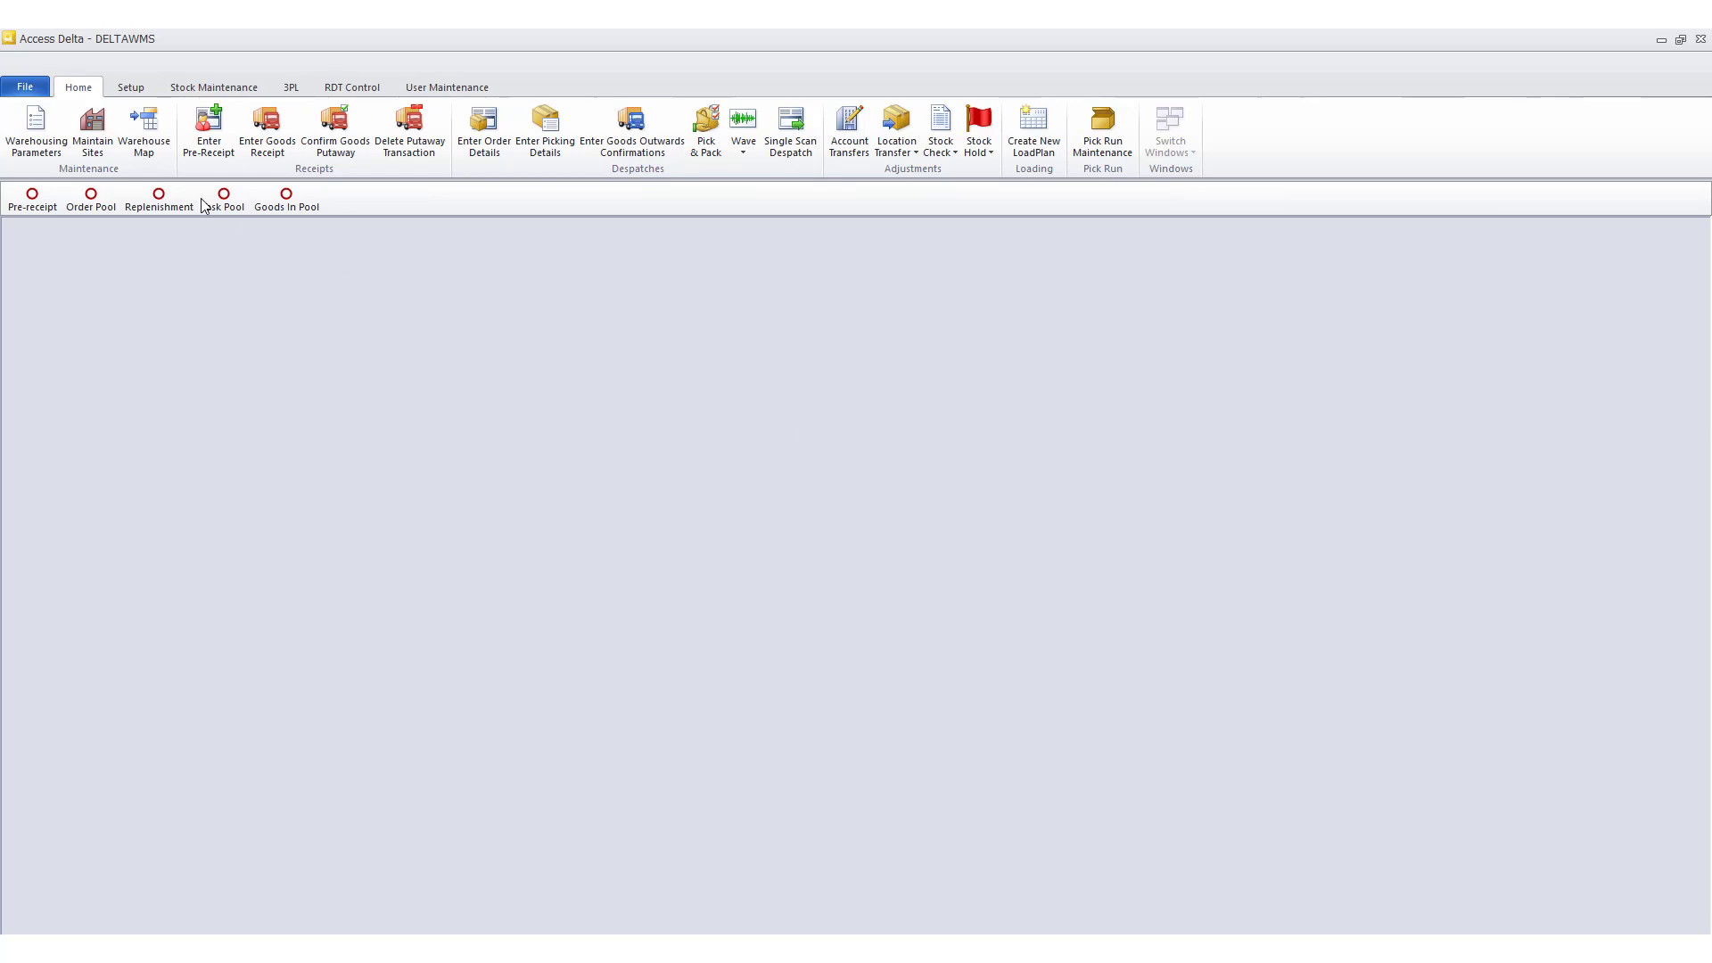
Step: Open the warehouse map, check location AC011E's stock of 120 TOYBUS items, then close it
left_click(144, 126)
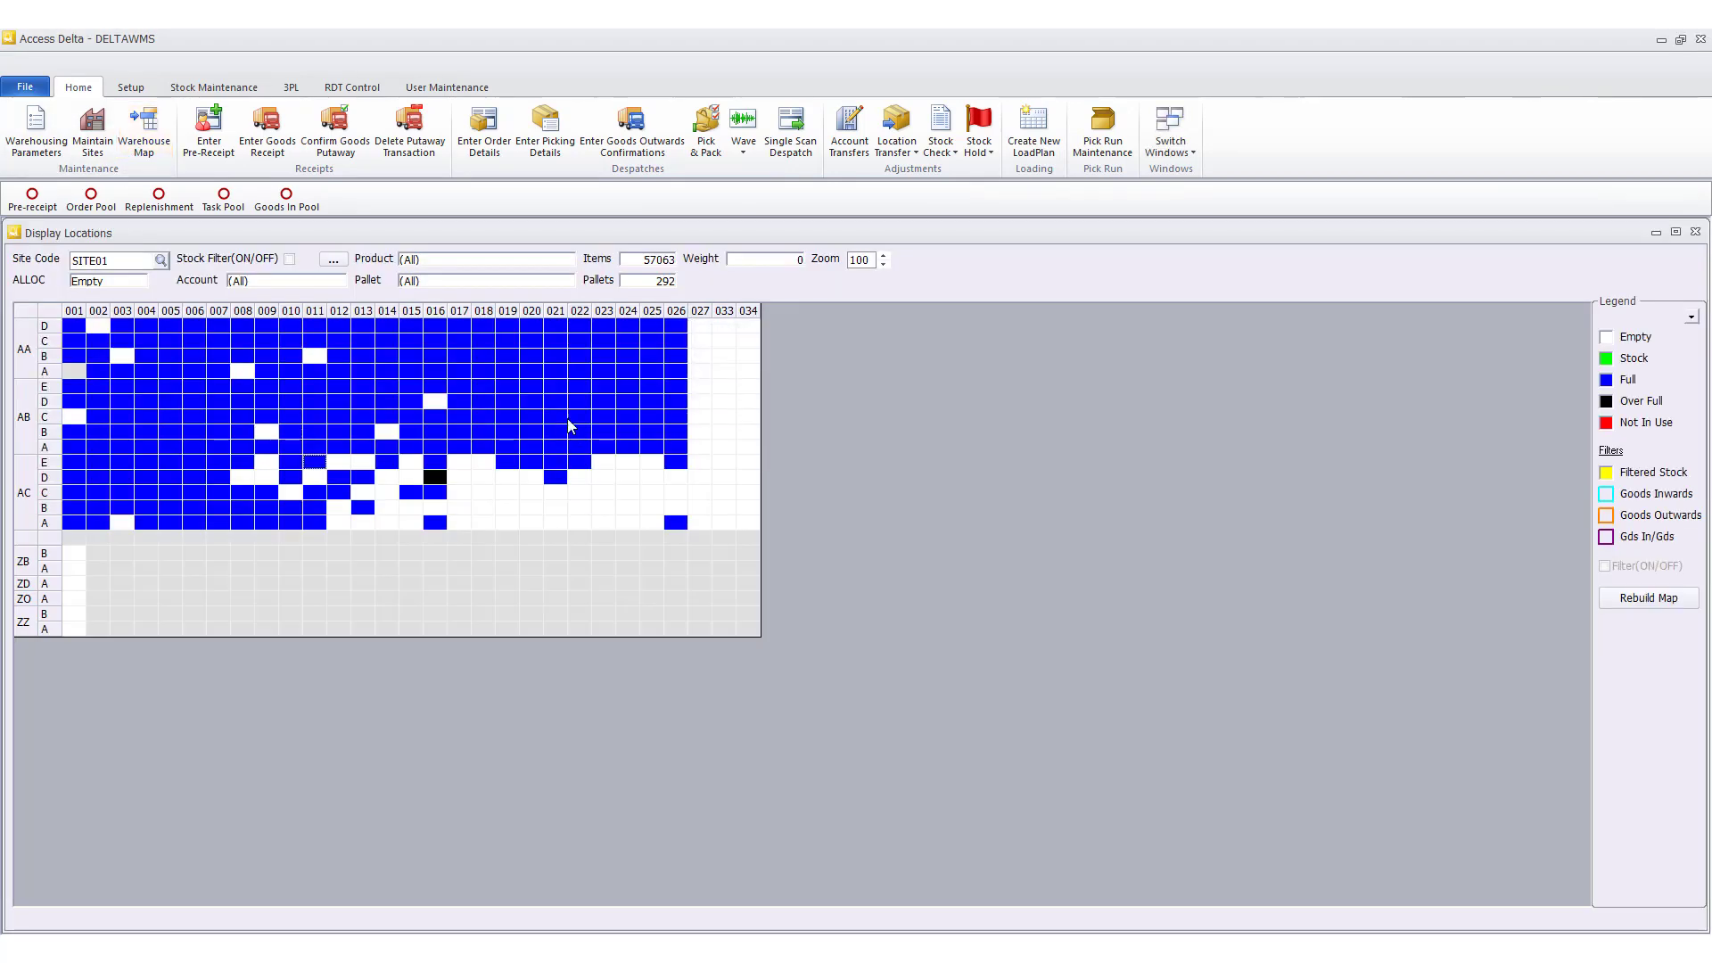
double_click(316, 465)
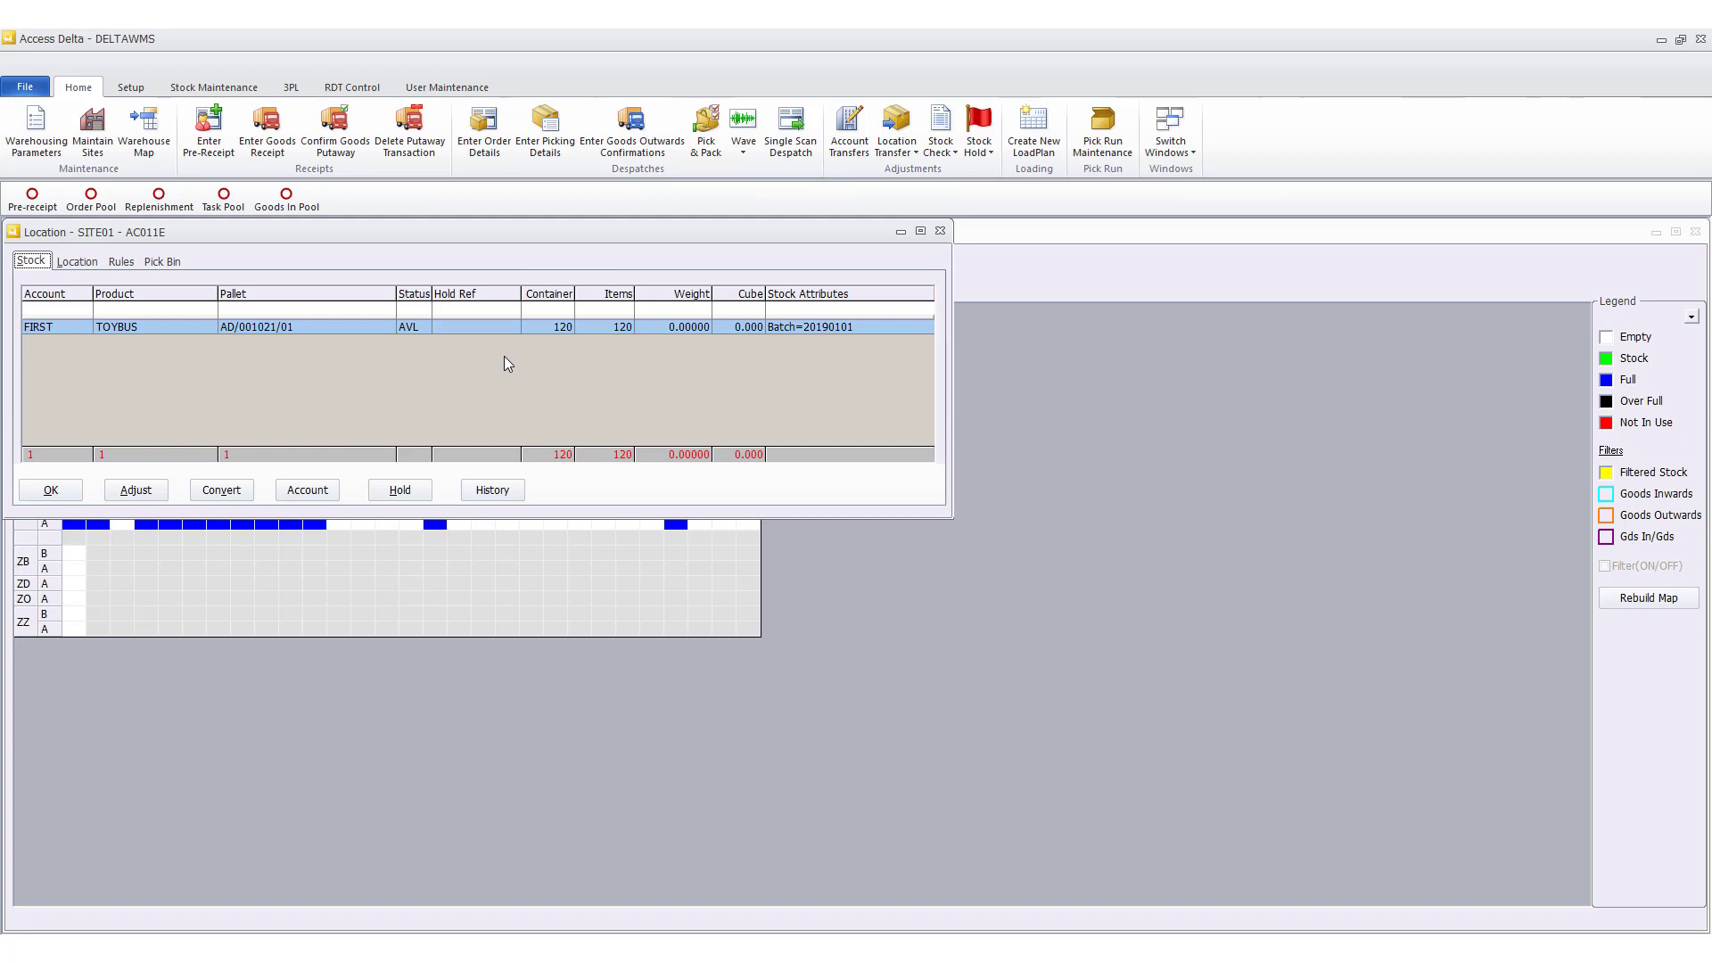
left_click(941, 233)
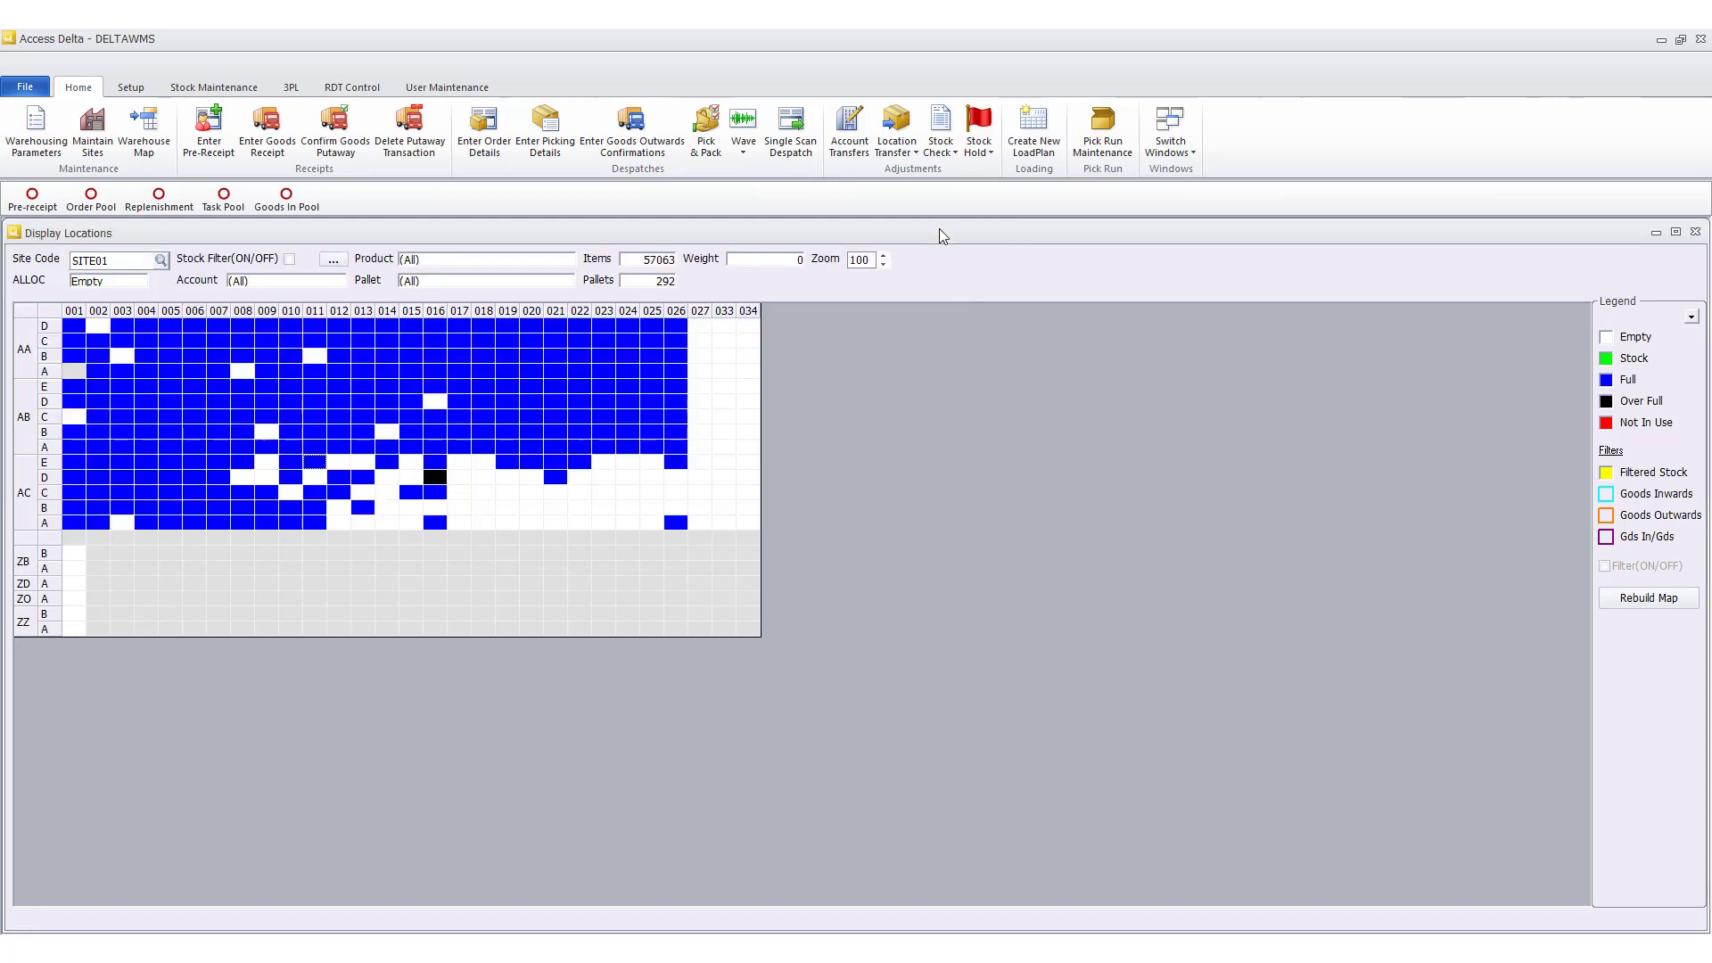
Step: Set the map's stock filter to product code TOYBUS
left_click(333, 260)
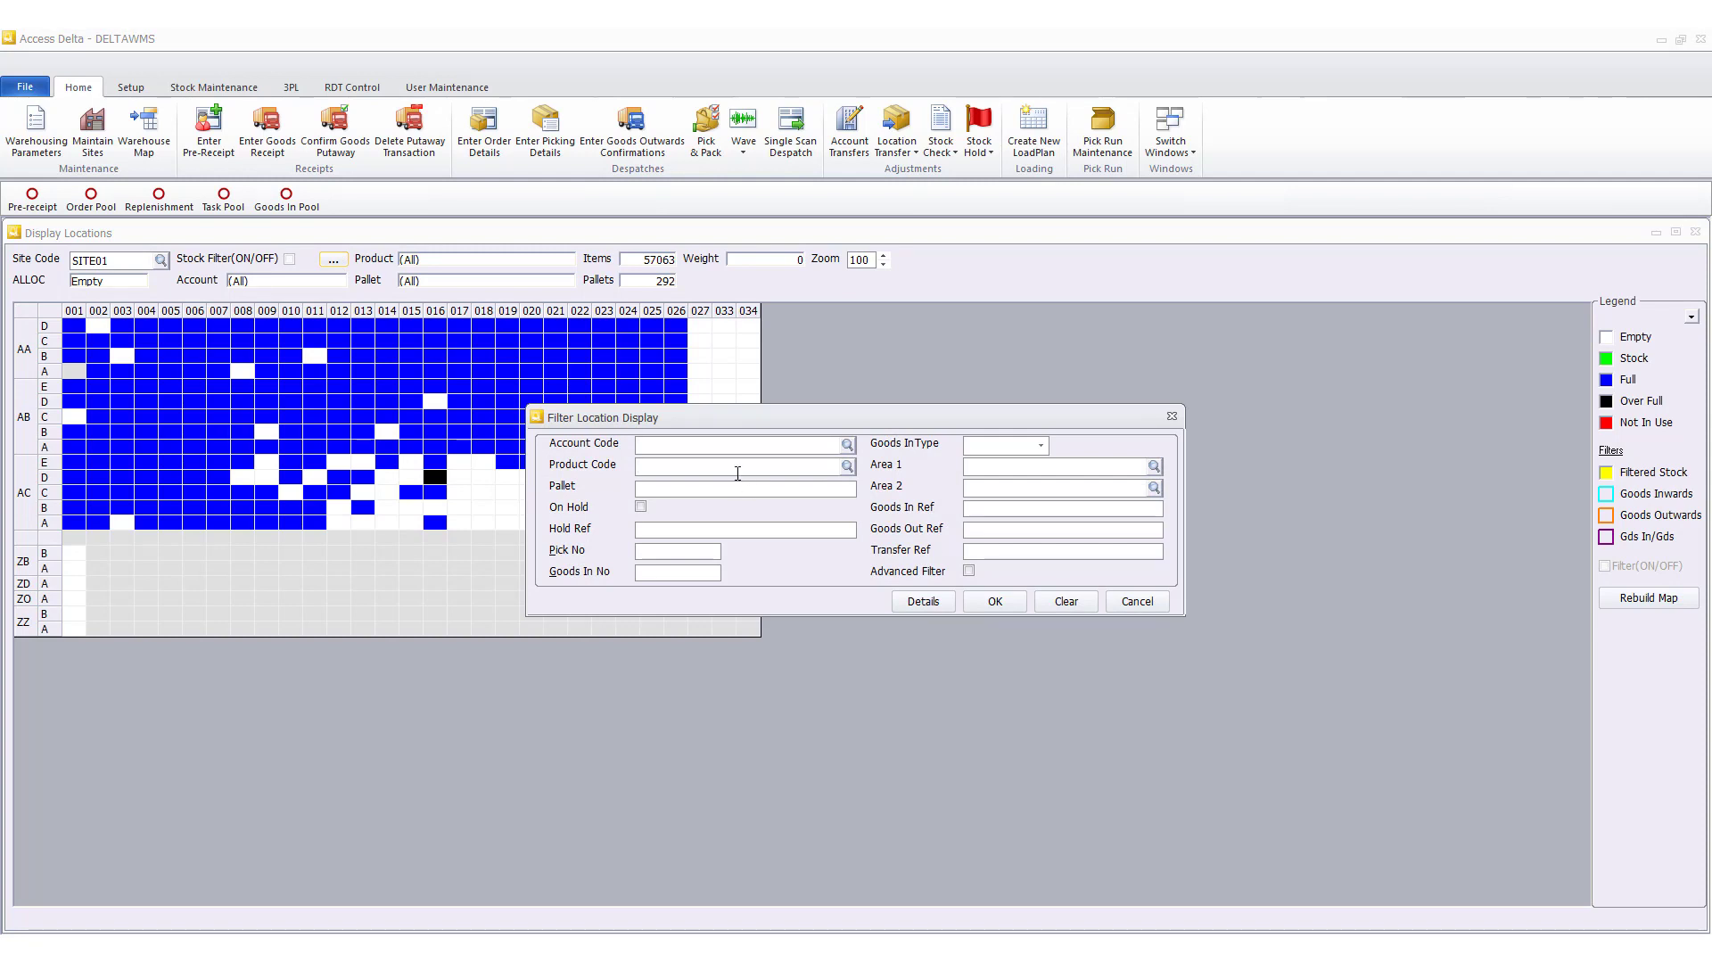
left_click(738, 469)
type("TOYBUS")
Step: Review the 22 matching TOYBUS pallets in the Details list, widening it to show batch values
left_click(940, 604)
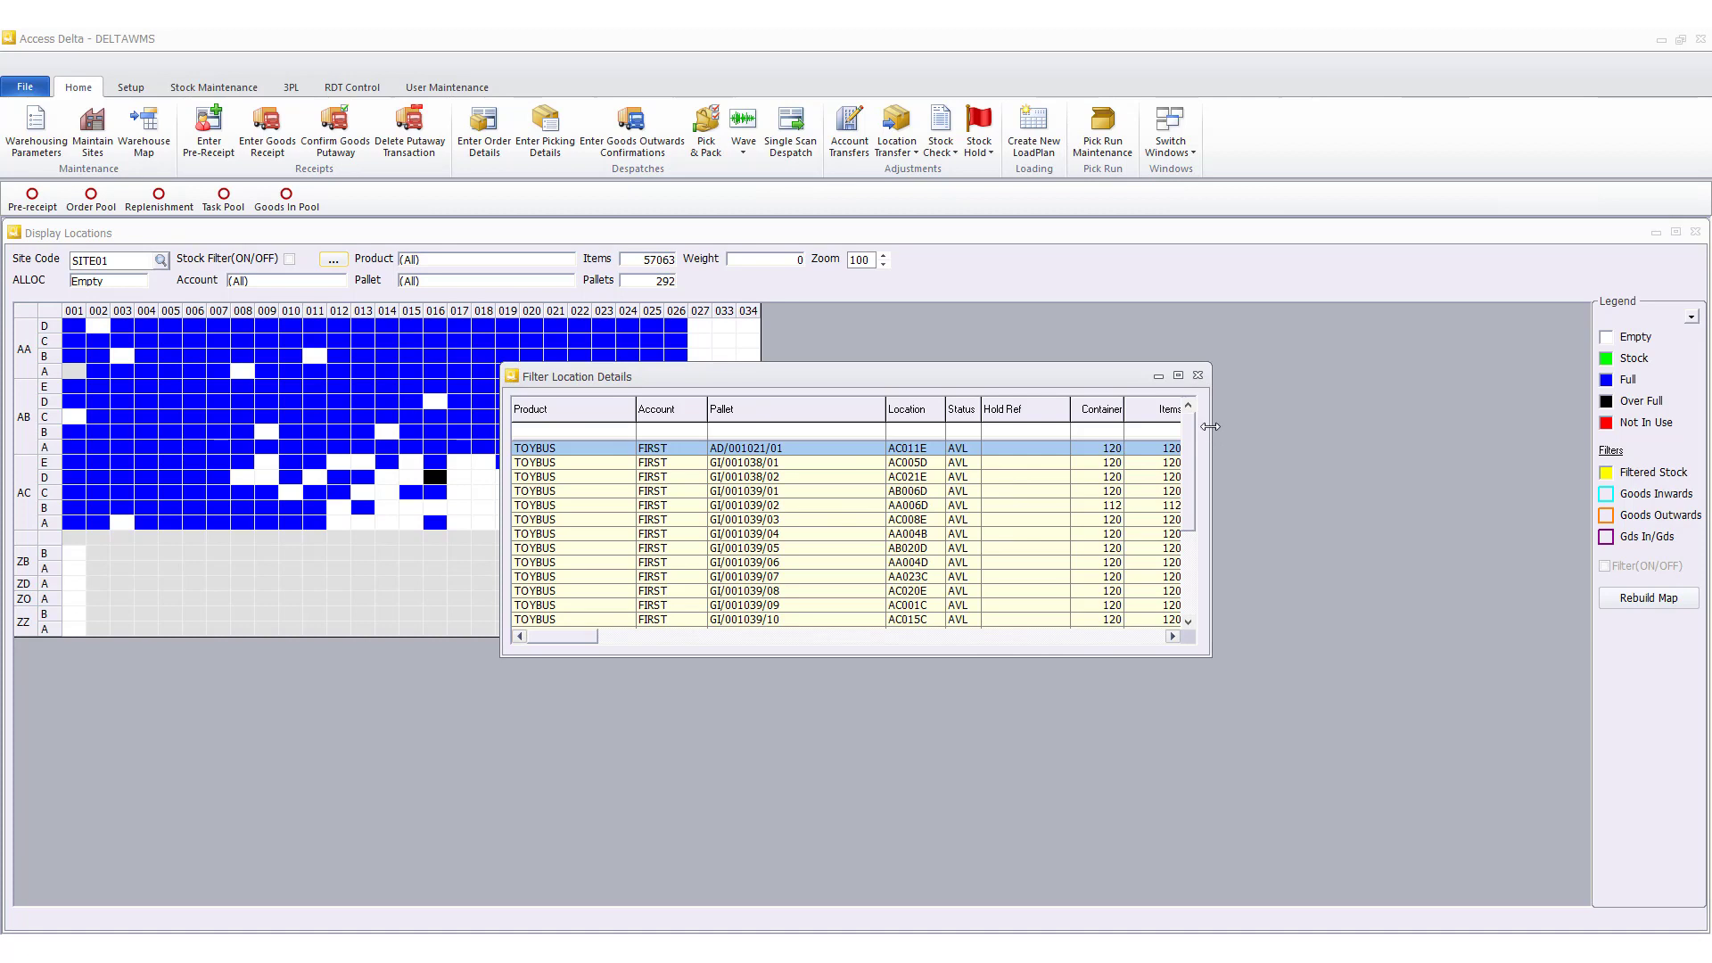
left_click_drag(1210, 426, 1662, 446)
left_click_drag(1362, 404, 1401, 406)
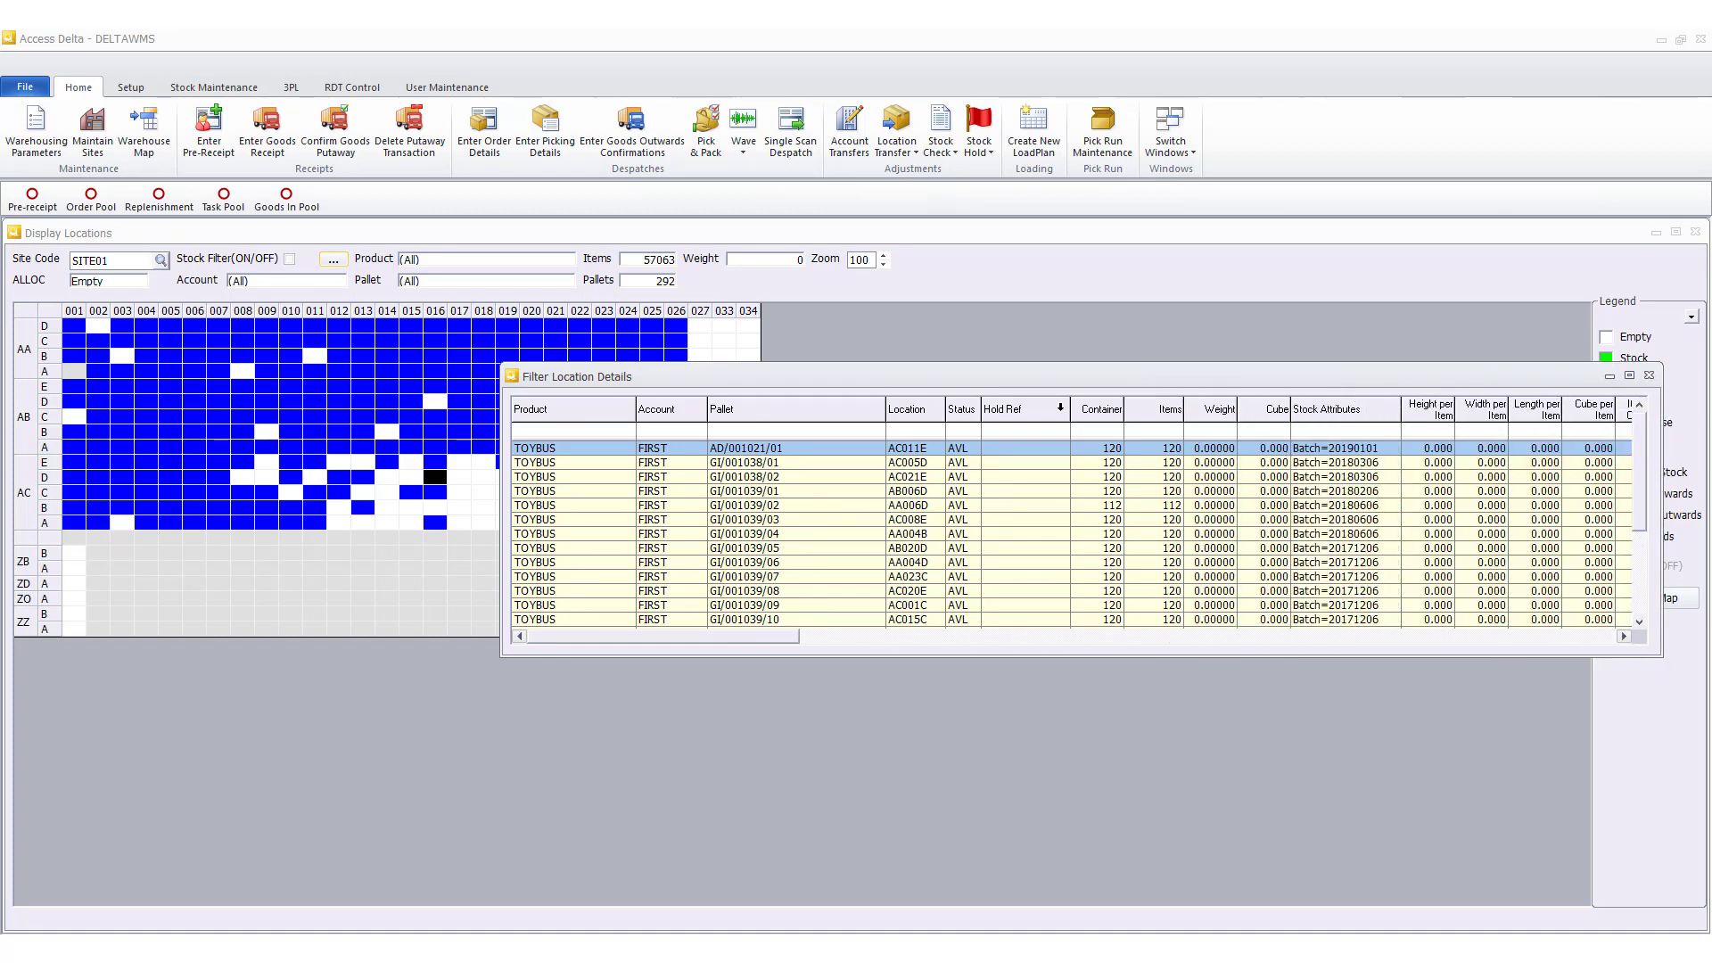
left_click(1649, 376)
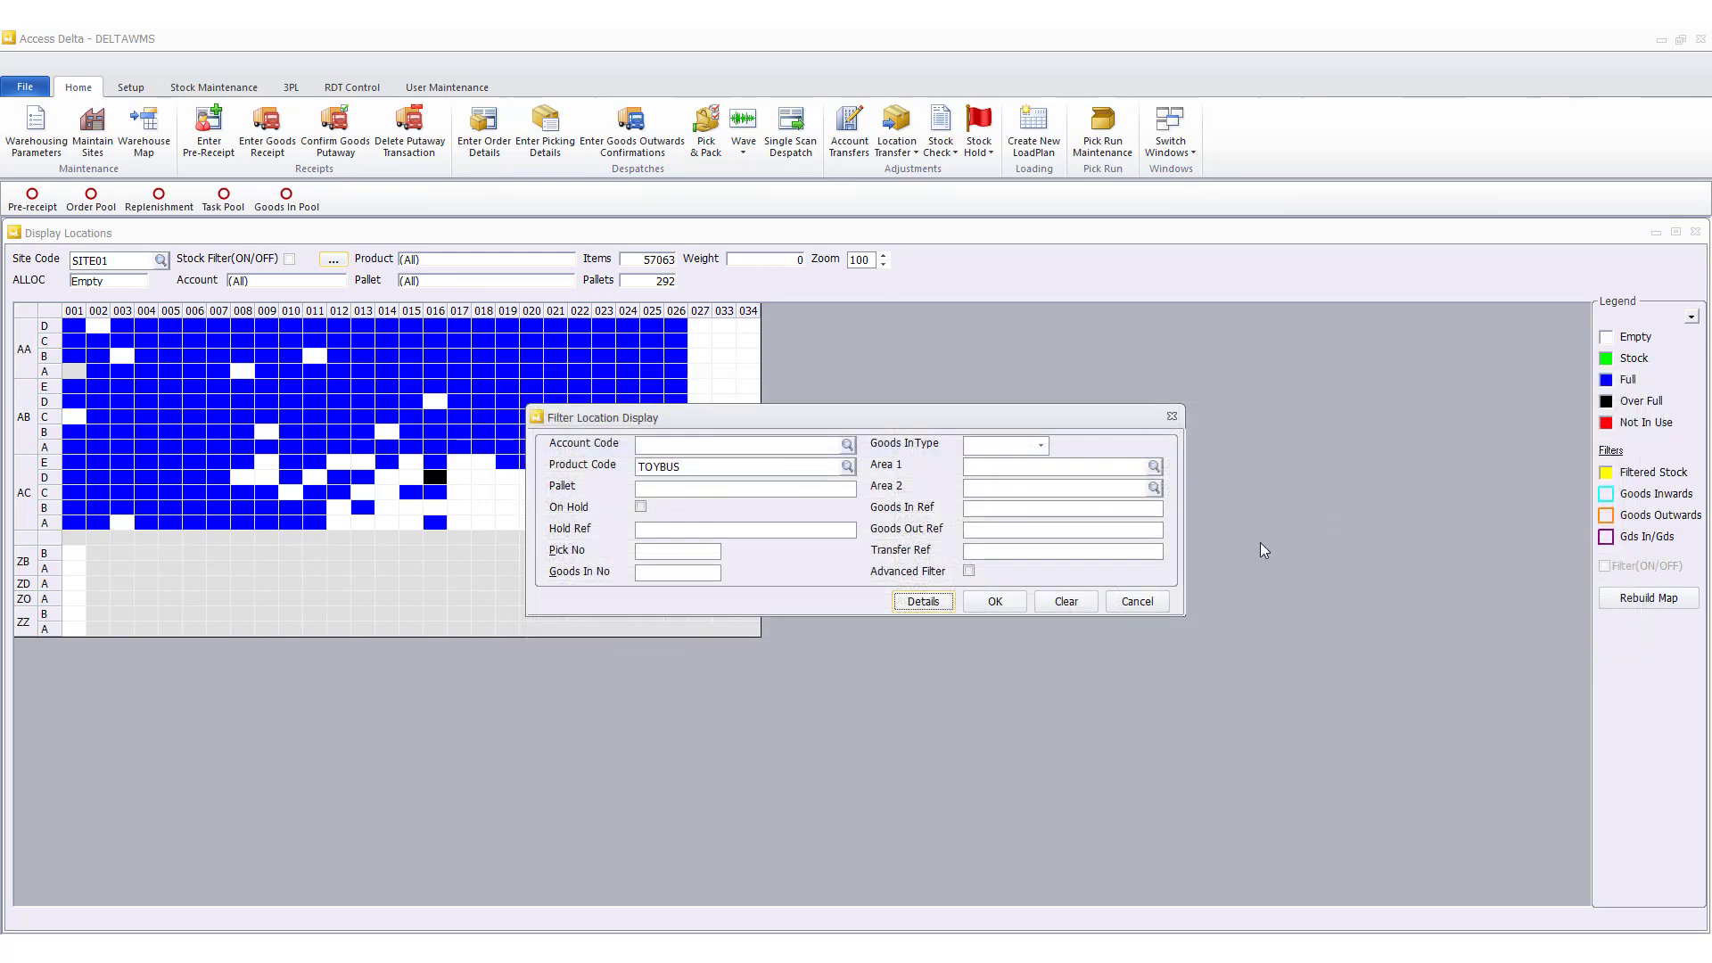
Step: Apply the TOYBUS filter and use Show Me to flash each filtered location in turn
left_click(1002, 603)
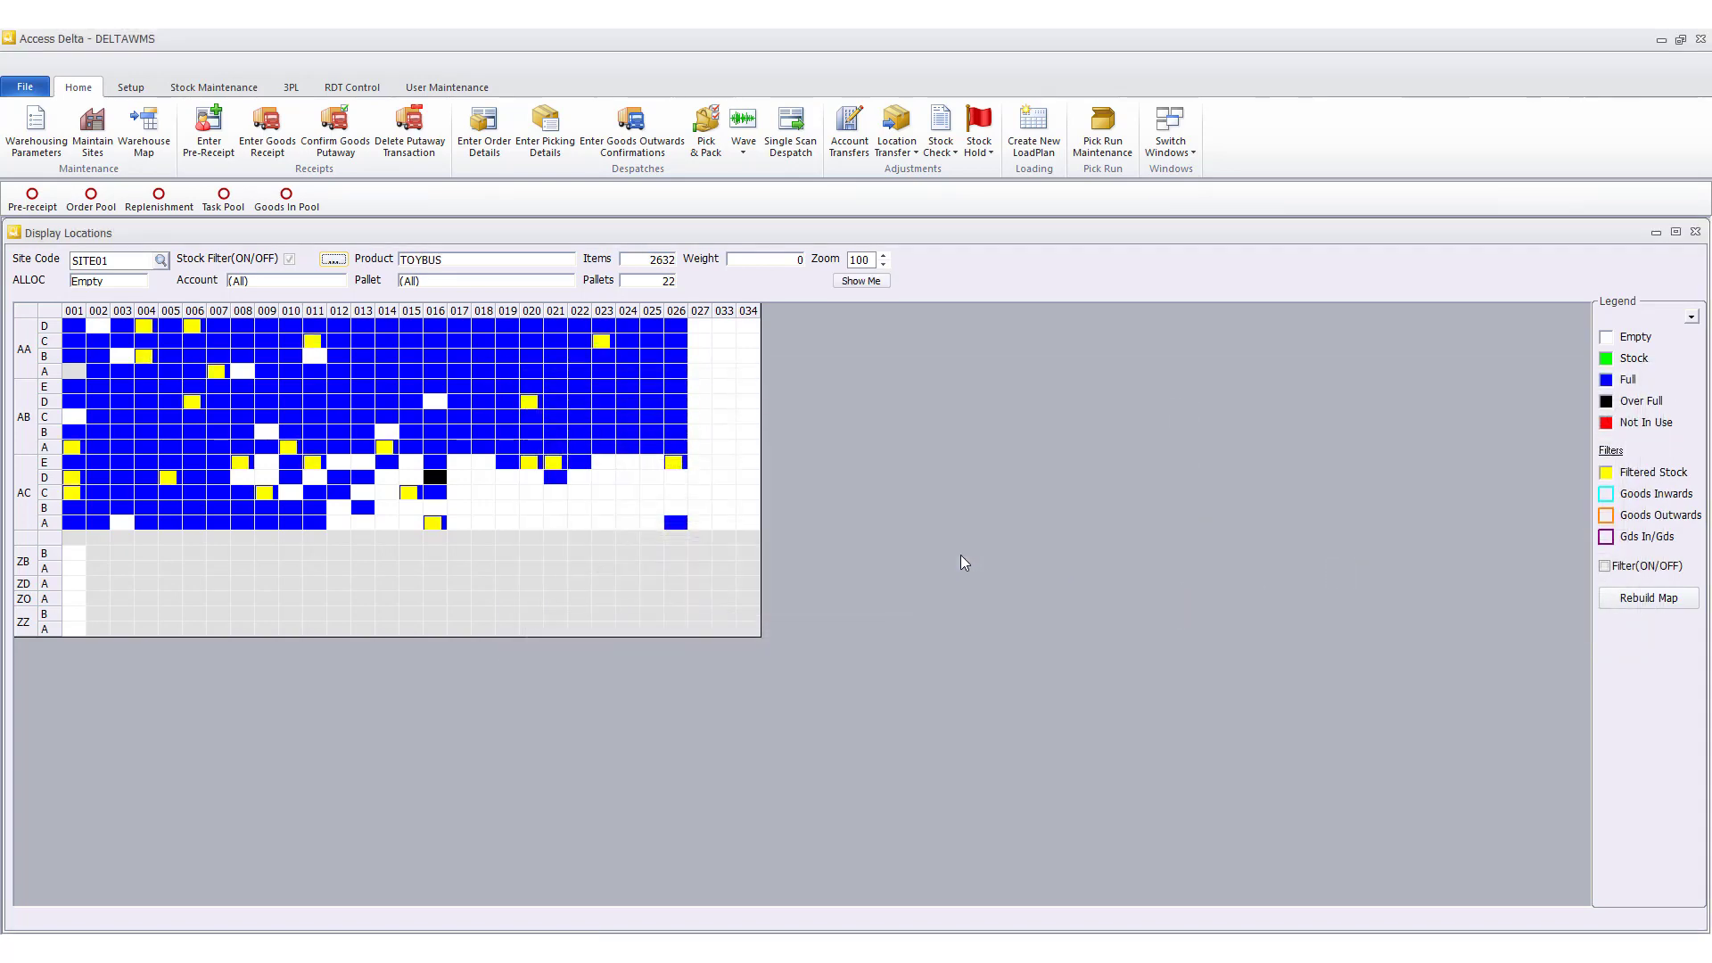
left_click(858, 282)
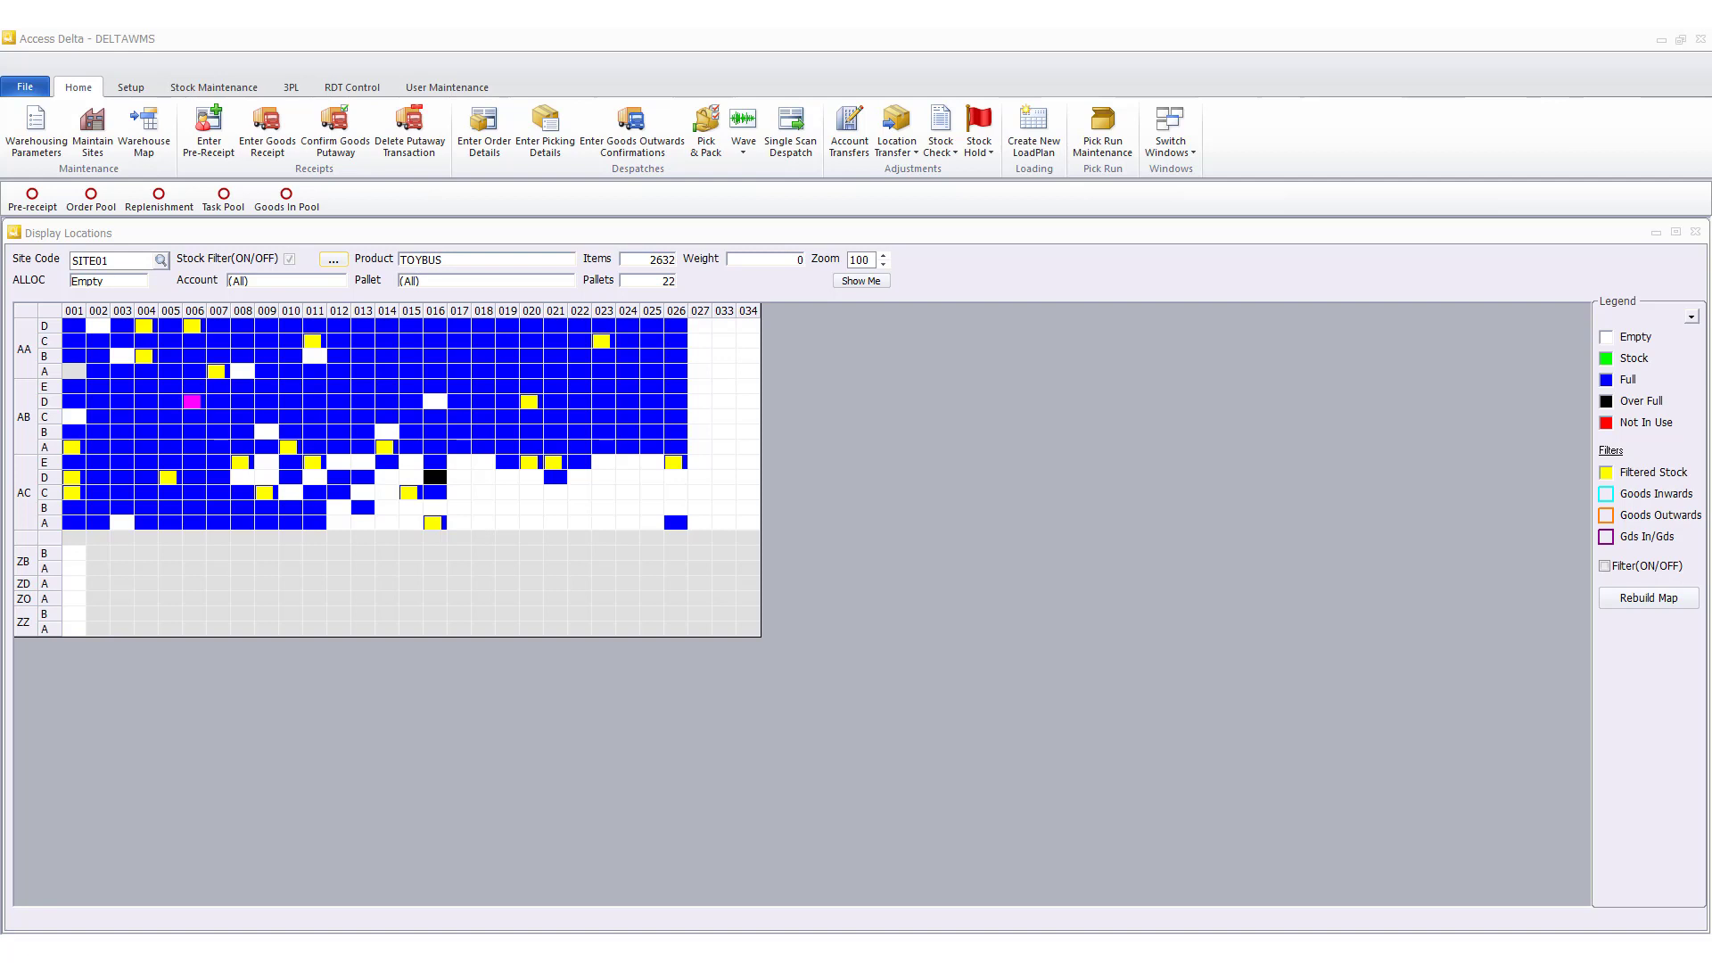
Step: Add an advanced filter for batch 20180606 and list its three pallets: AA006D, AC008E and AA004B
left_click(333, 260)
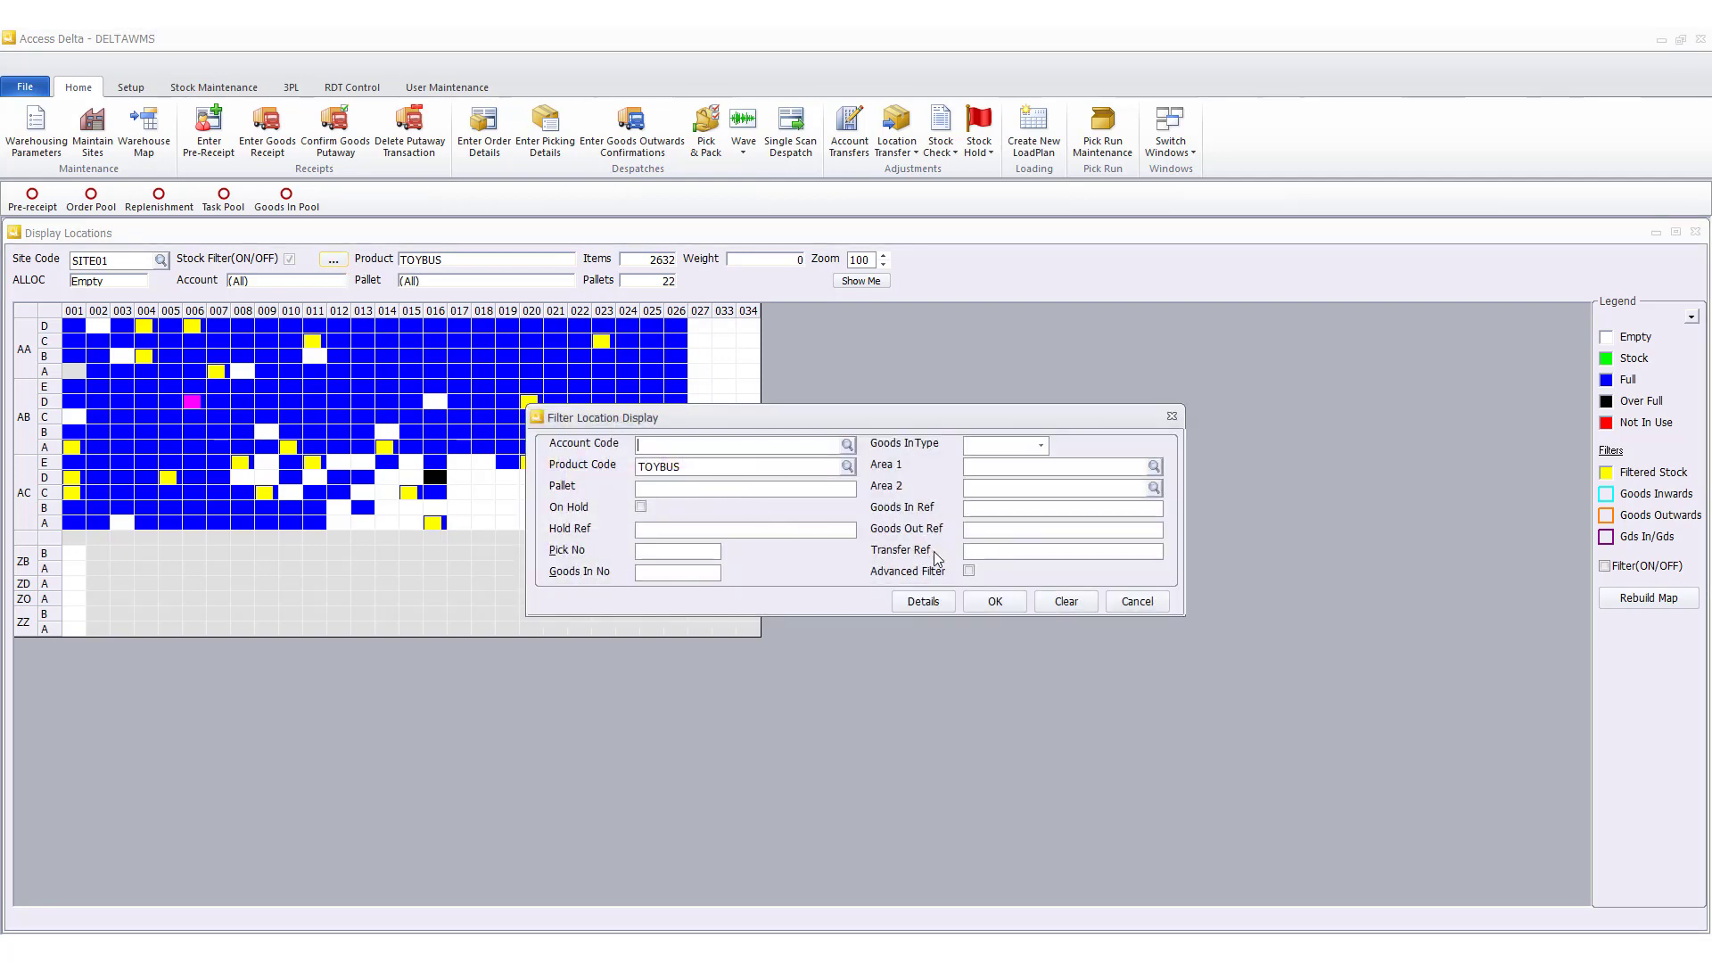
left_click(970, 572)
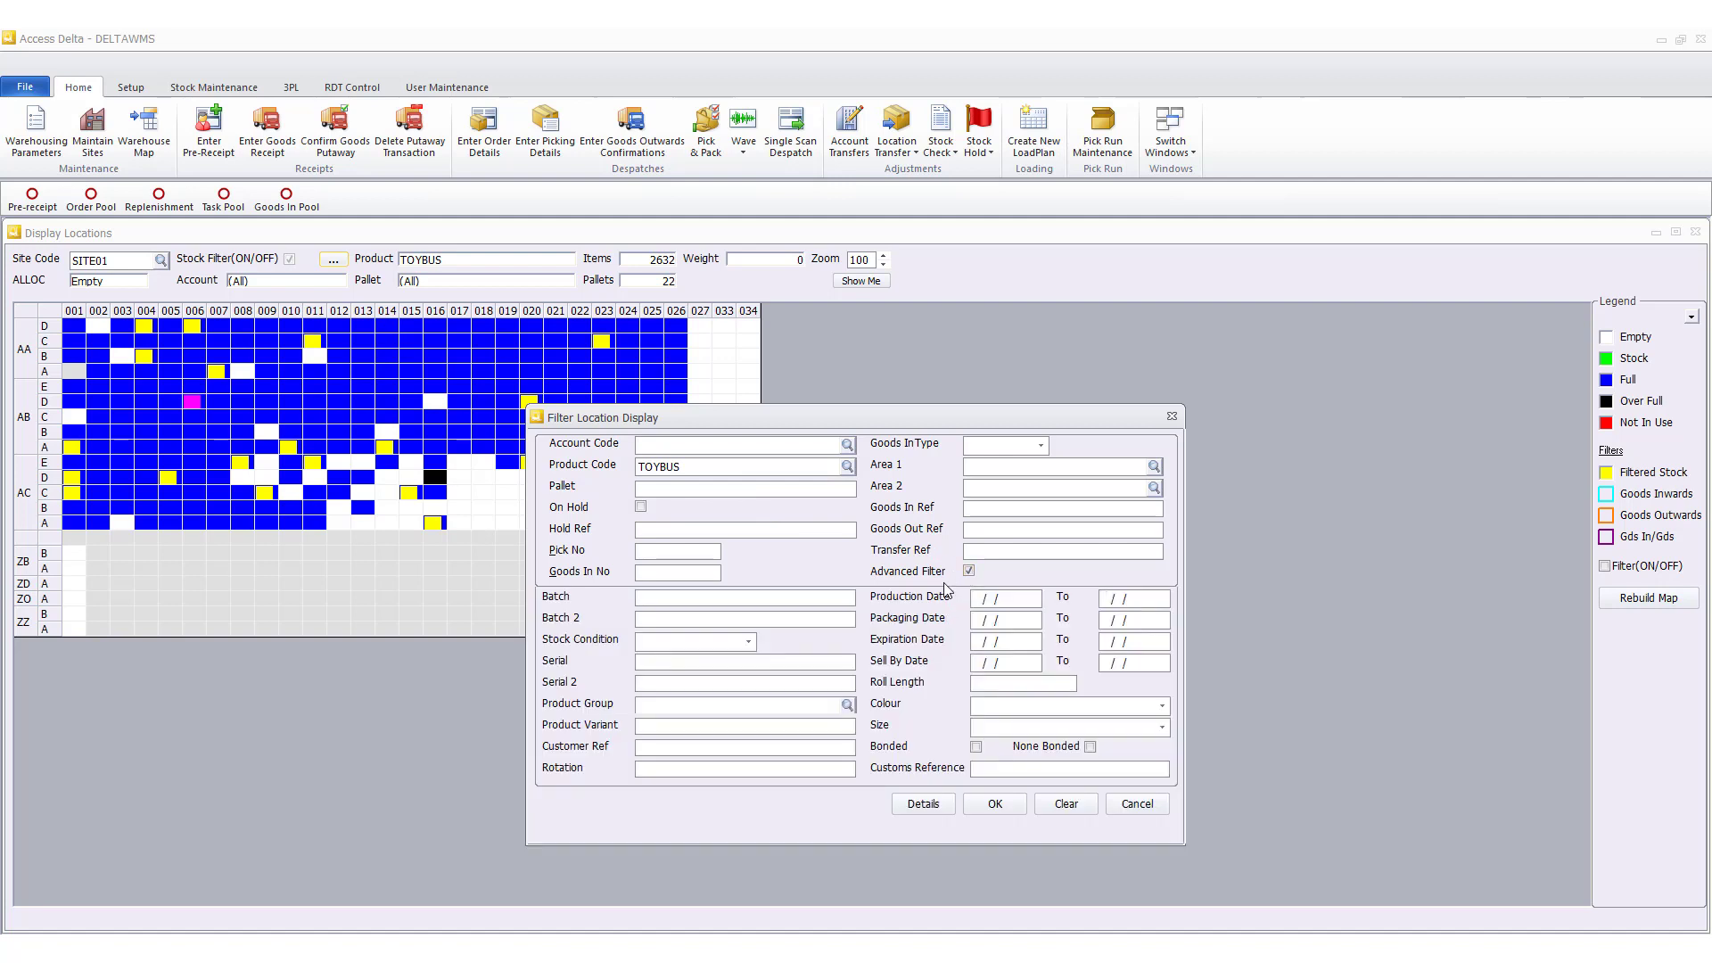
left_click(807, 598)
type("20180606")
left_click(934, 810)
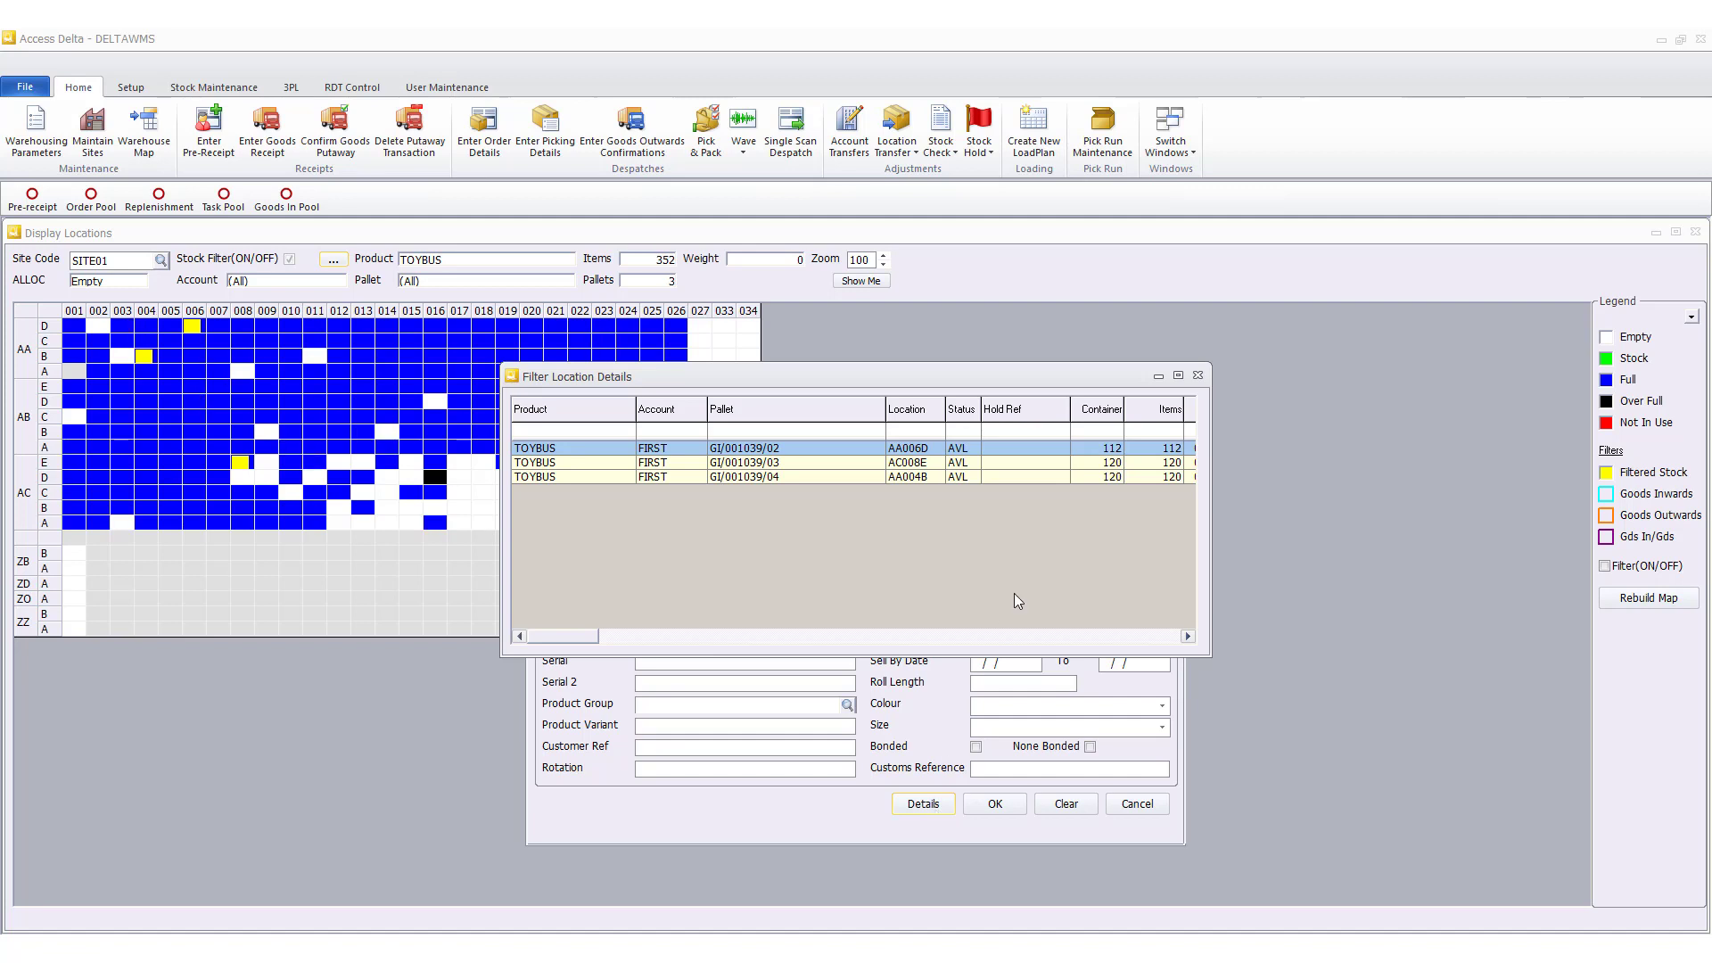
Step: From location AA006D, start a stock hold and select the three batch 20180606 pallets
left_click(933, 810)
double_click(932, 449)
left_click(827, 556)
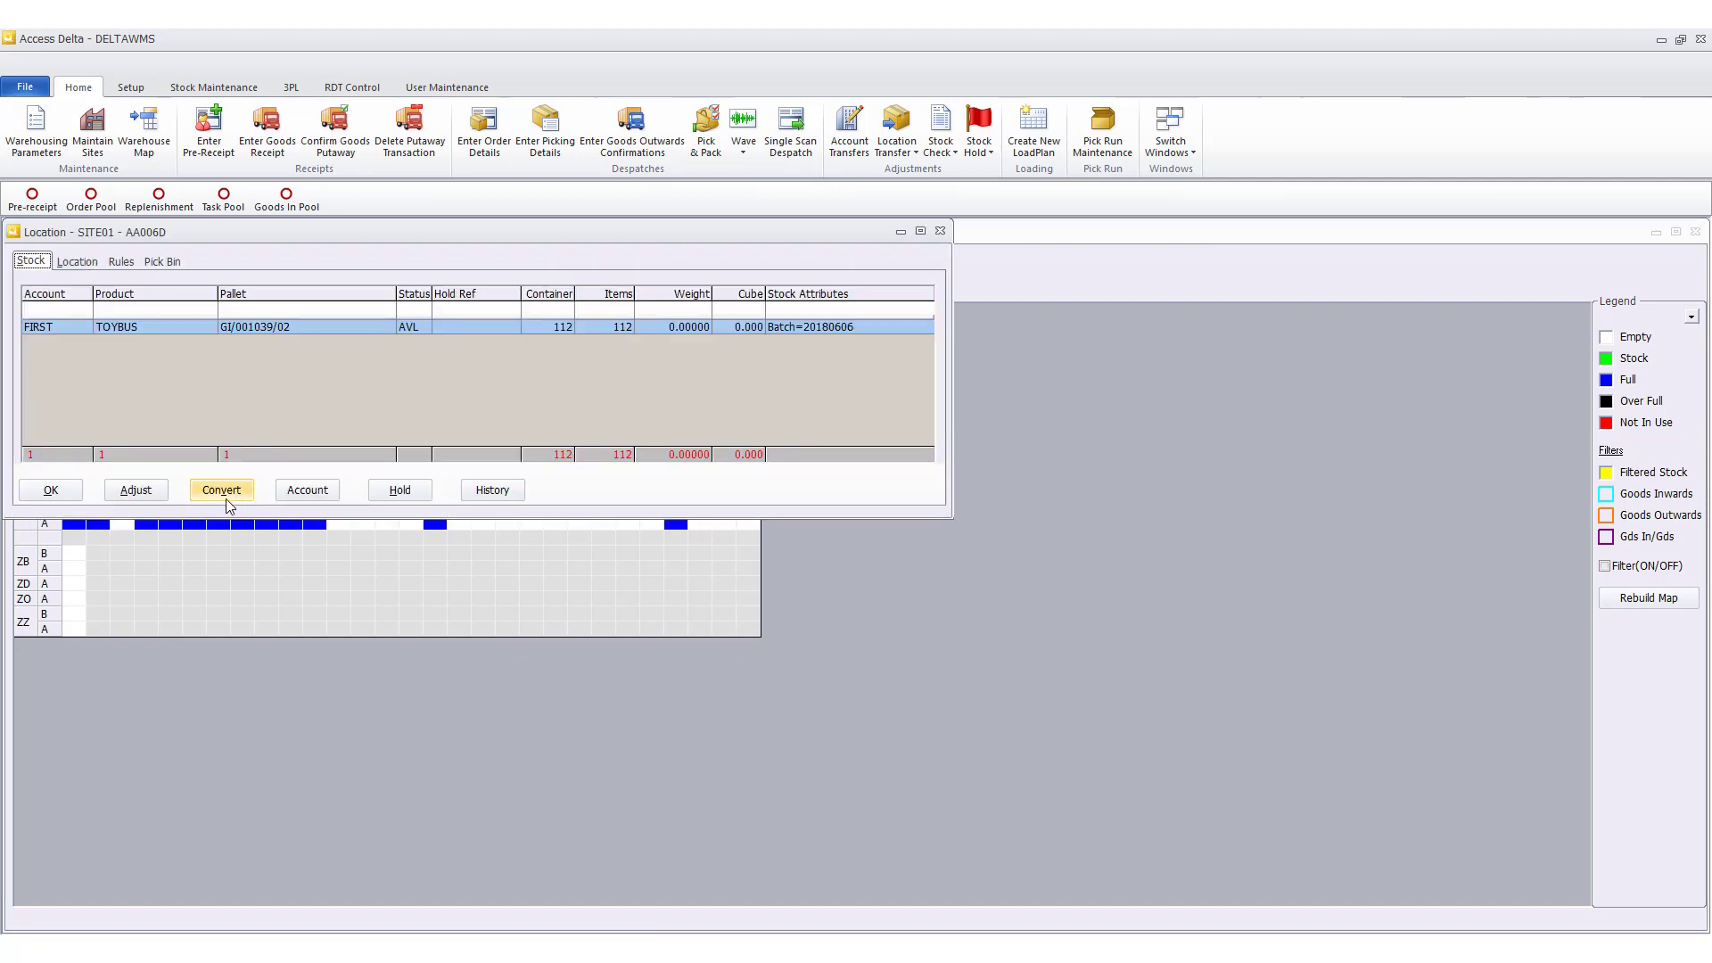
left_click(400, 492)
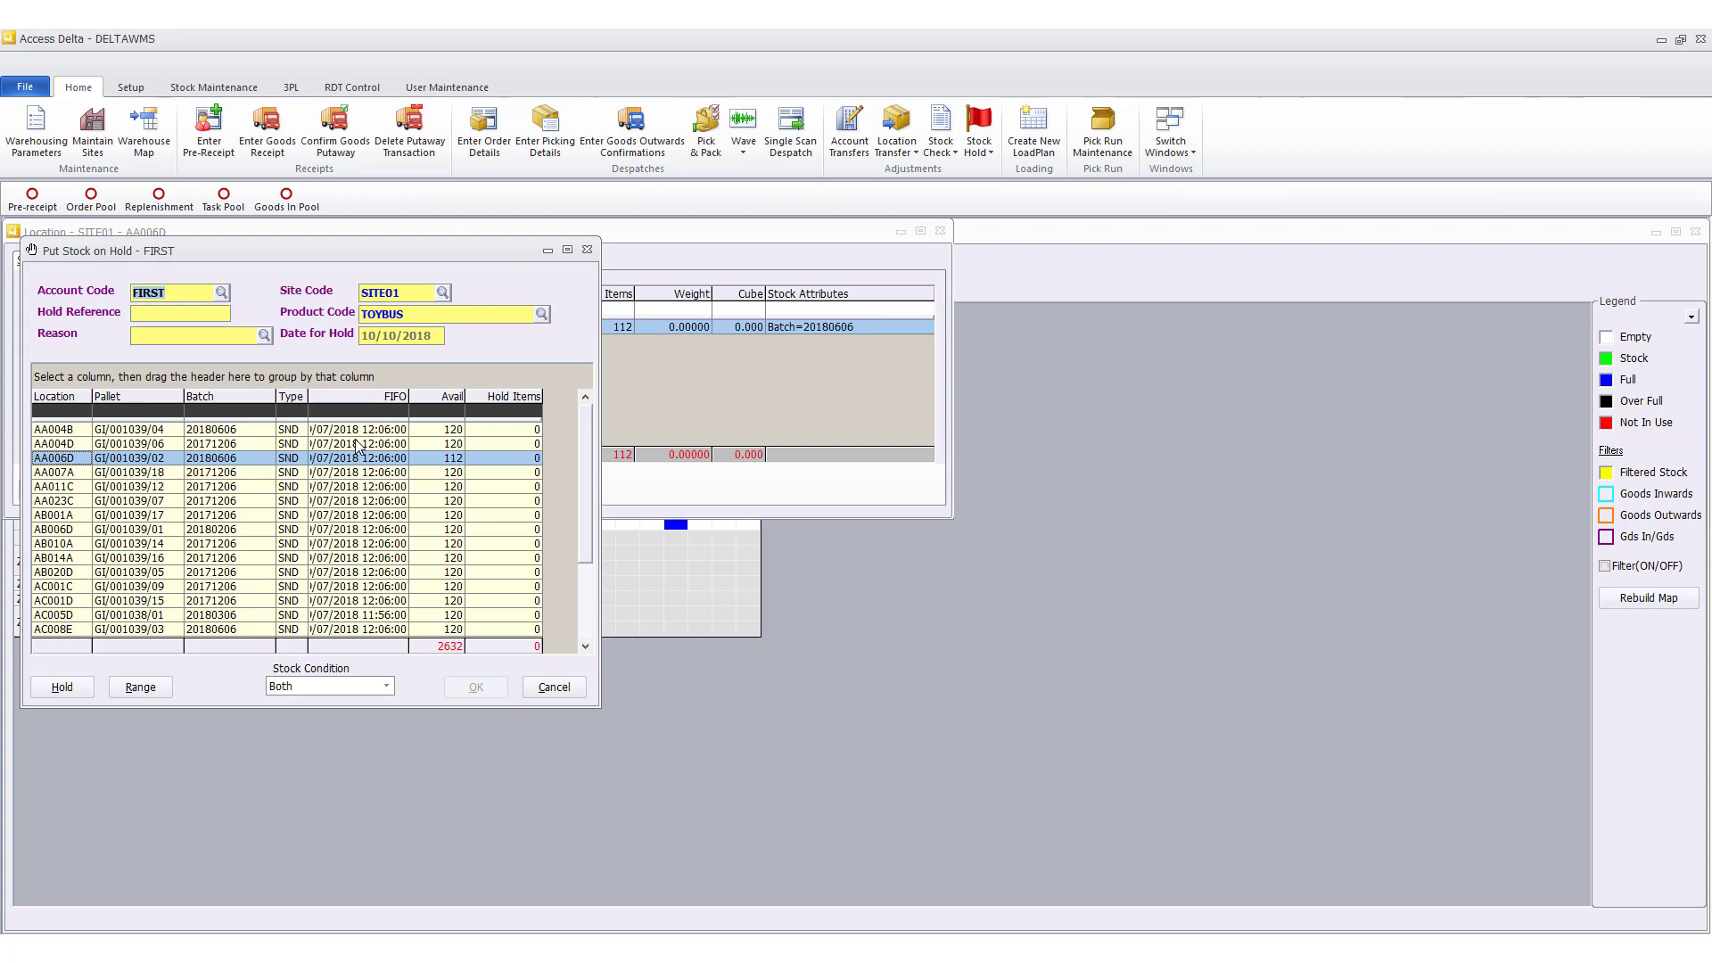
left_click(249, 413)
type("20180606")
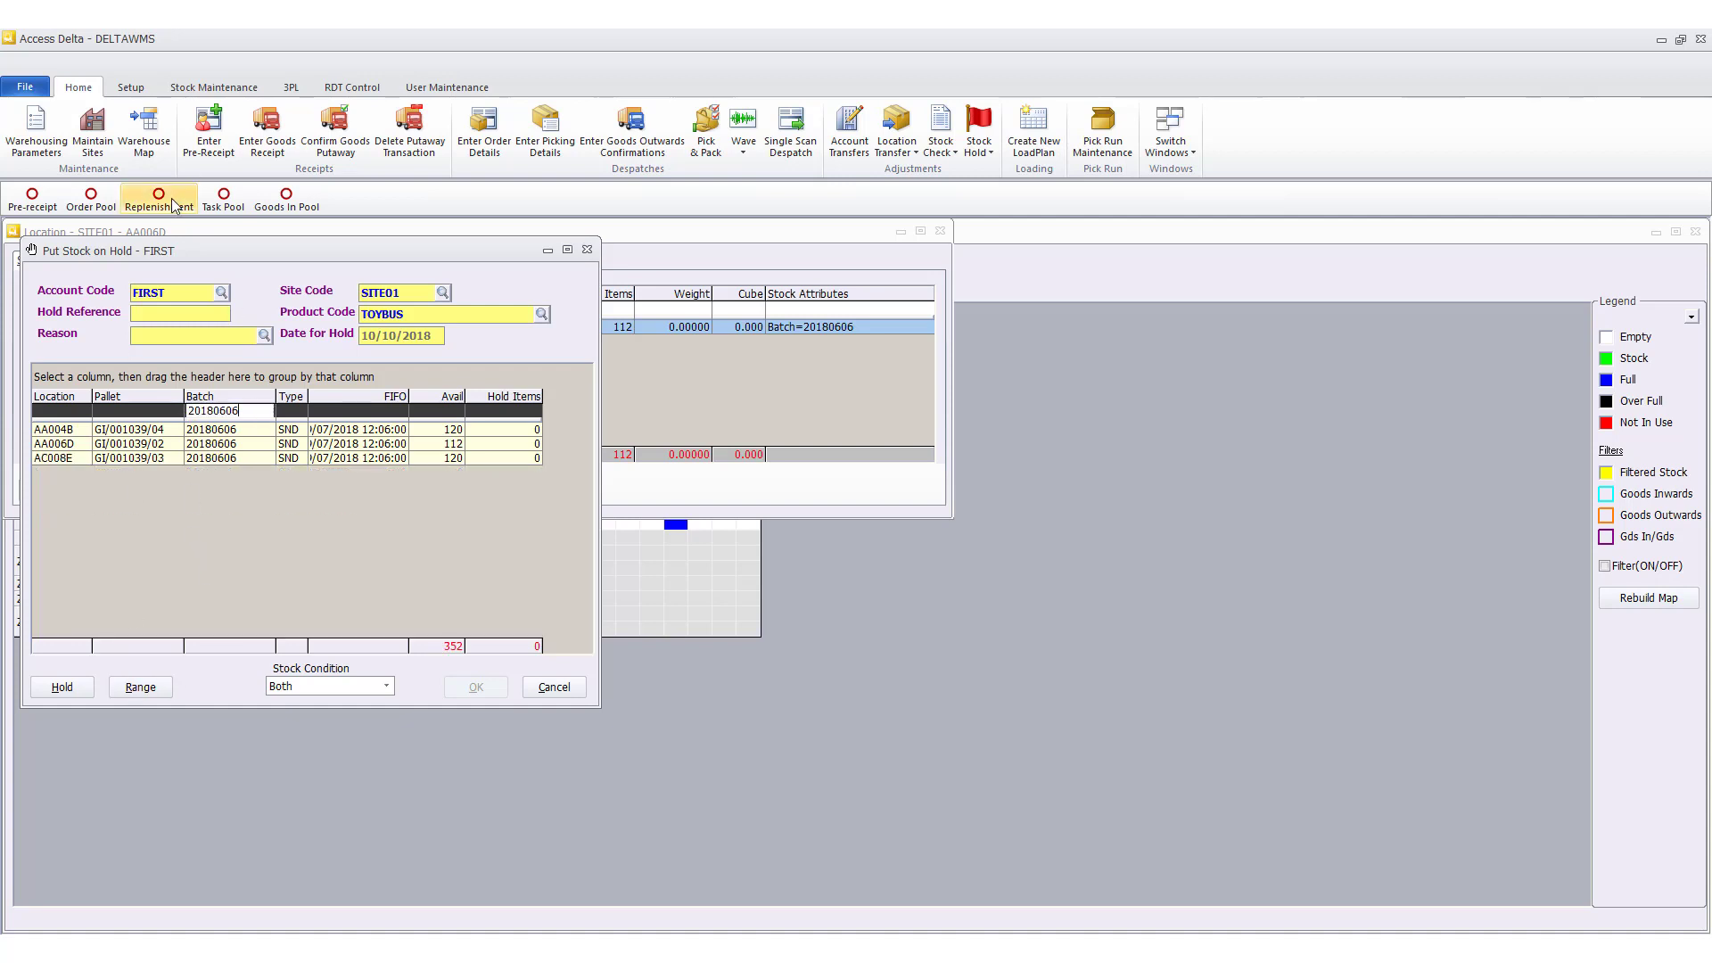
key("Down")
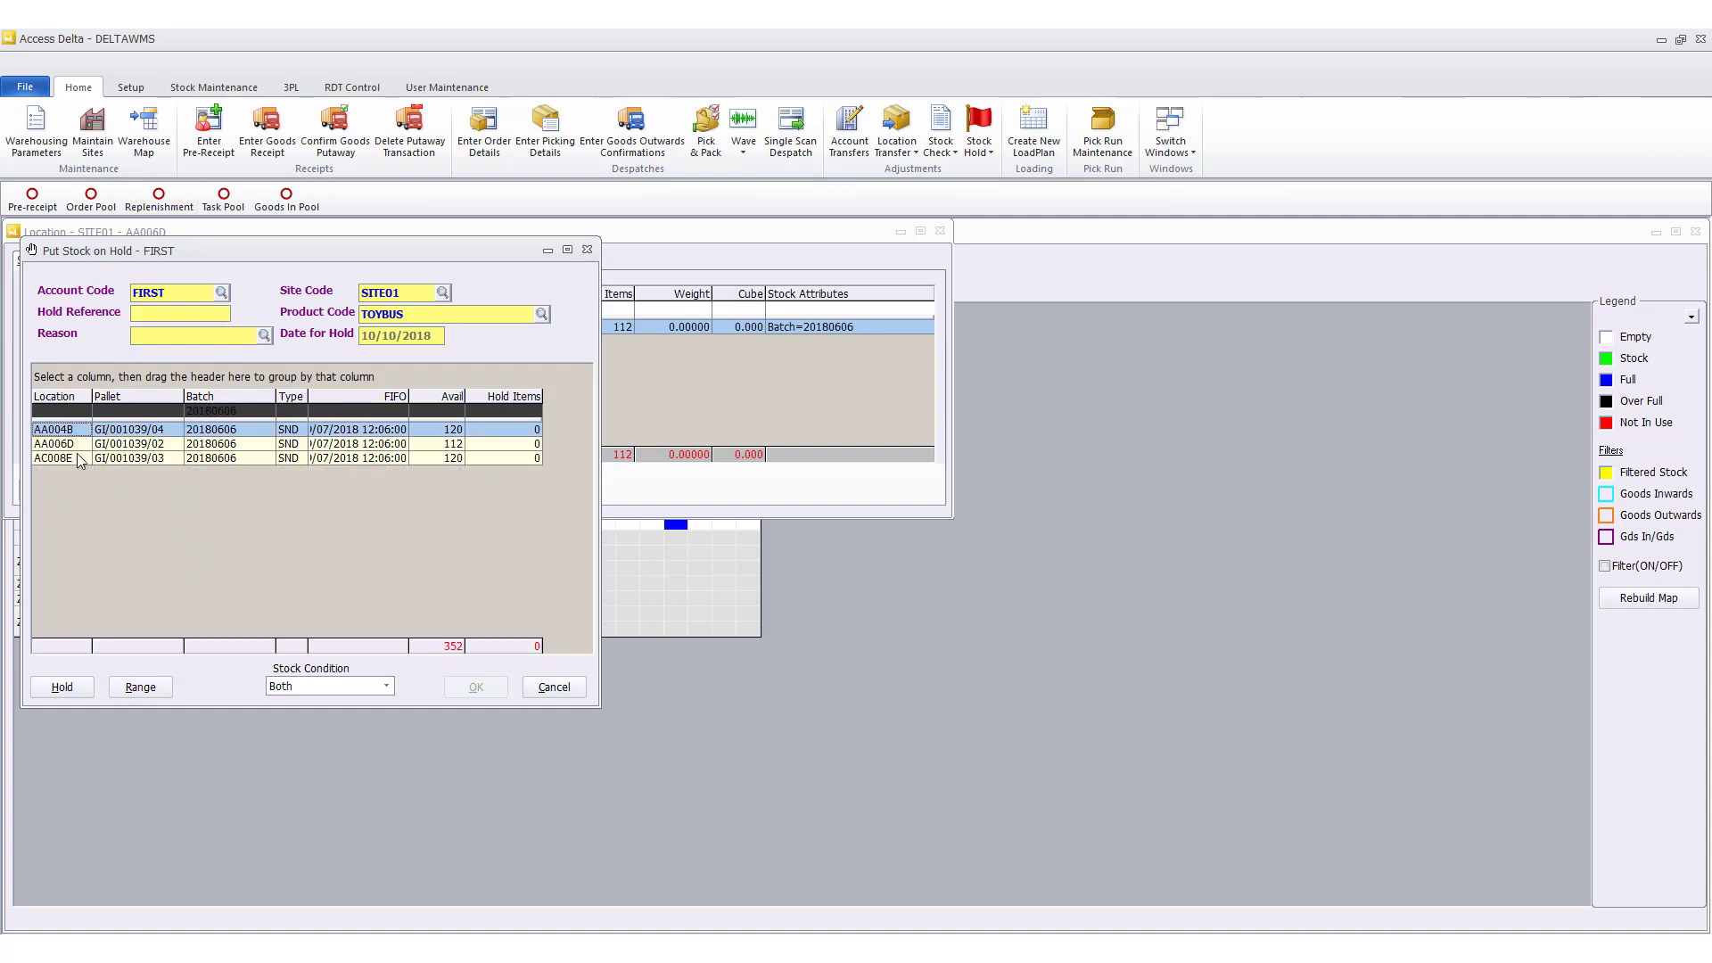
left_click(80, 457, "shift")
left_click(134, 689)
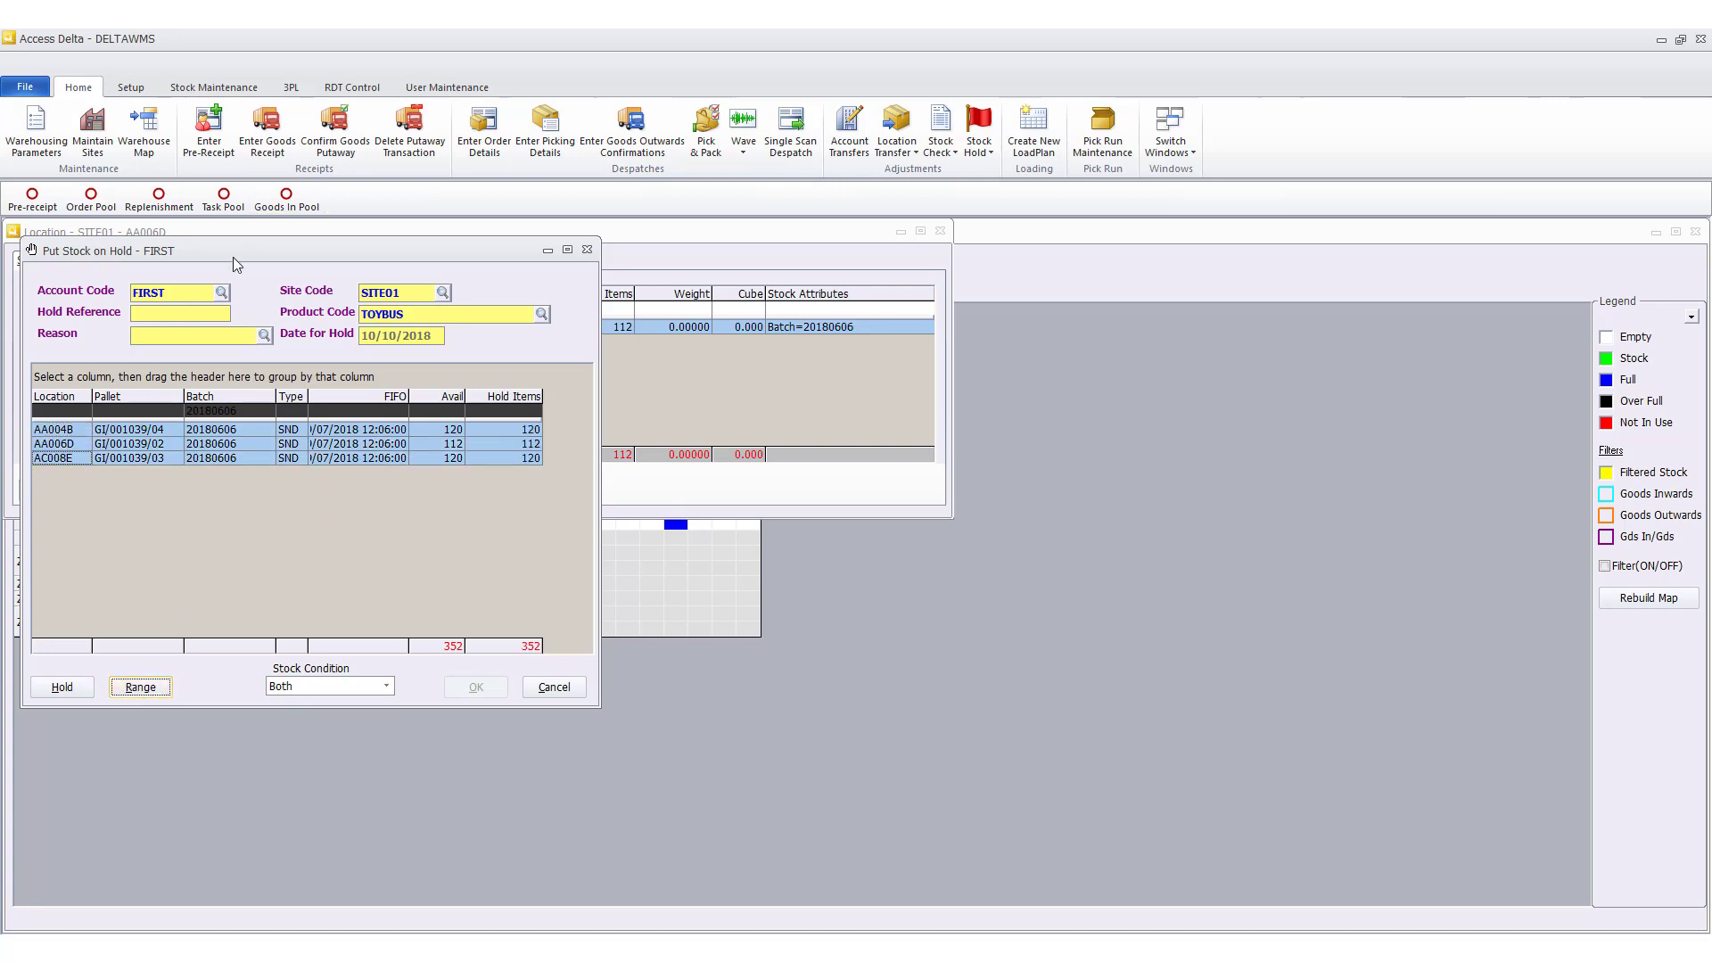
Step: Hold the pallets under reference RECALL1234 with reason PRDRCLL and confirm
left_click(208, 312)
type("RECALL1234")
left_click(264, 335)
double_click(735, 525)
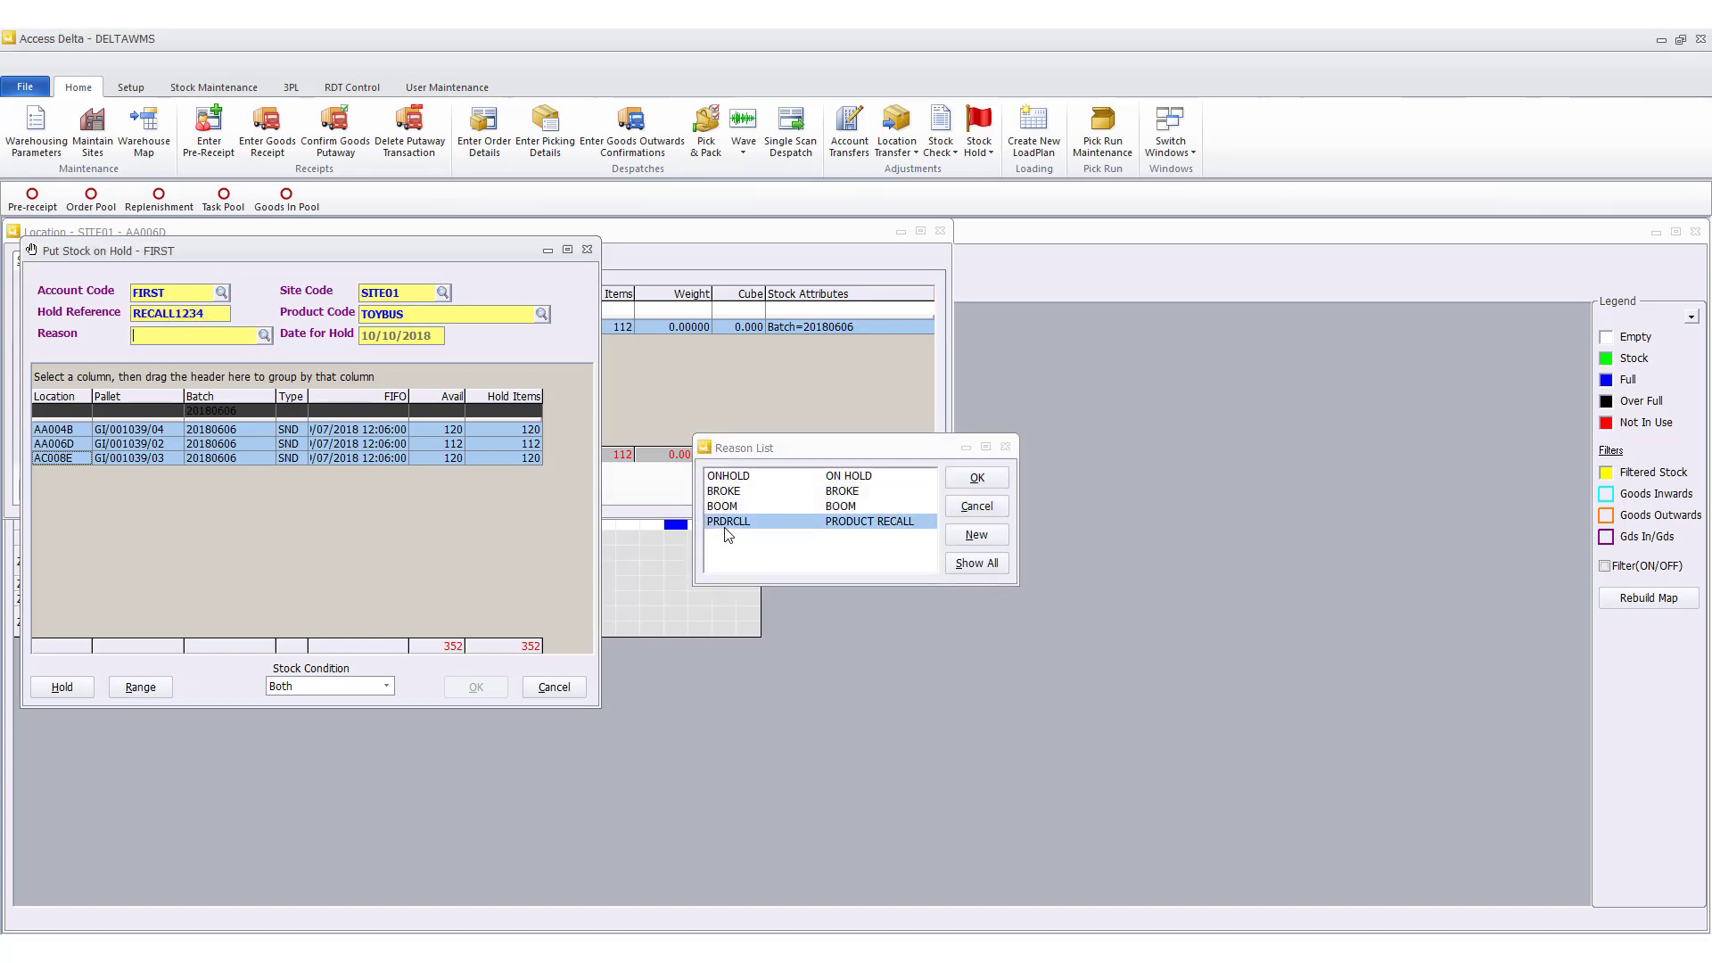
left_click(476, 687)
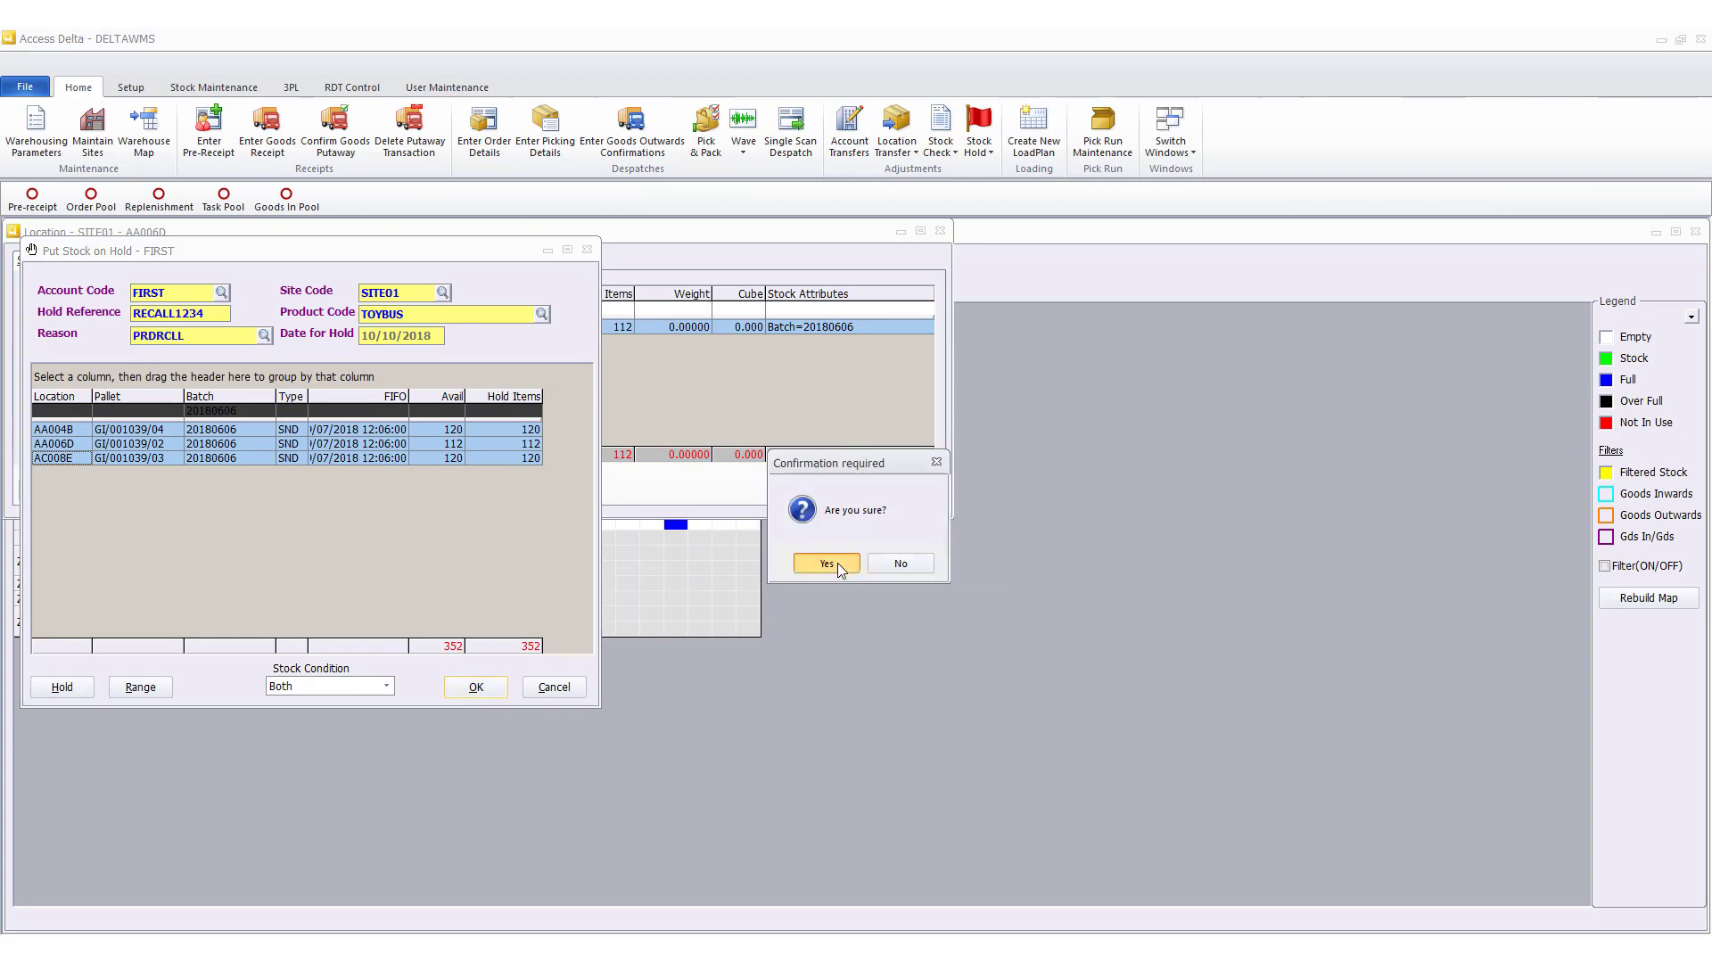
left_click(825, 563)
Step: Close the hold and location windows, then reopen AA006D from the map to verify hold RECALL1234
left_click(927, 564)
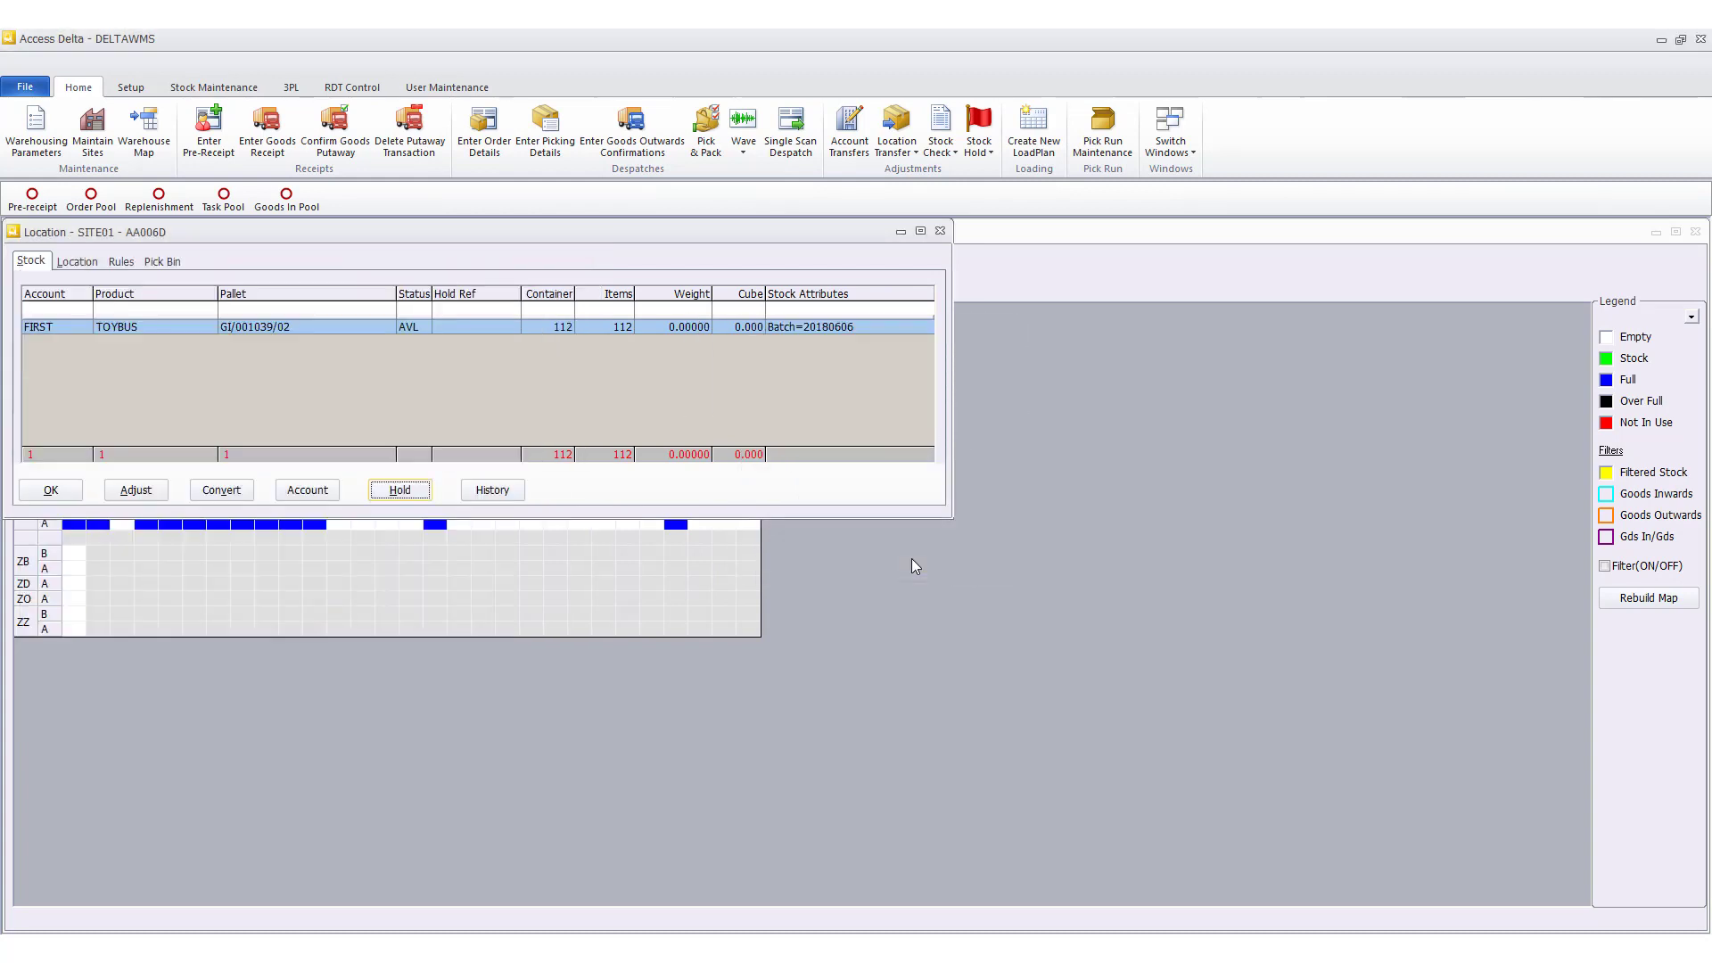
left_click(940, 230)
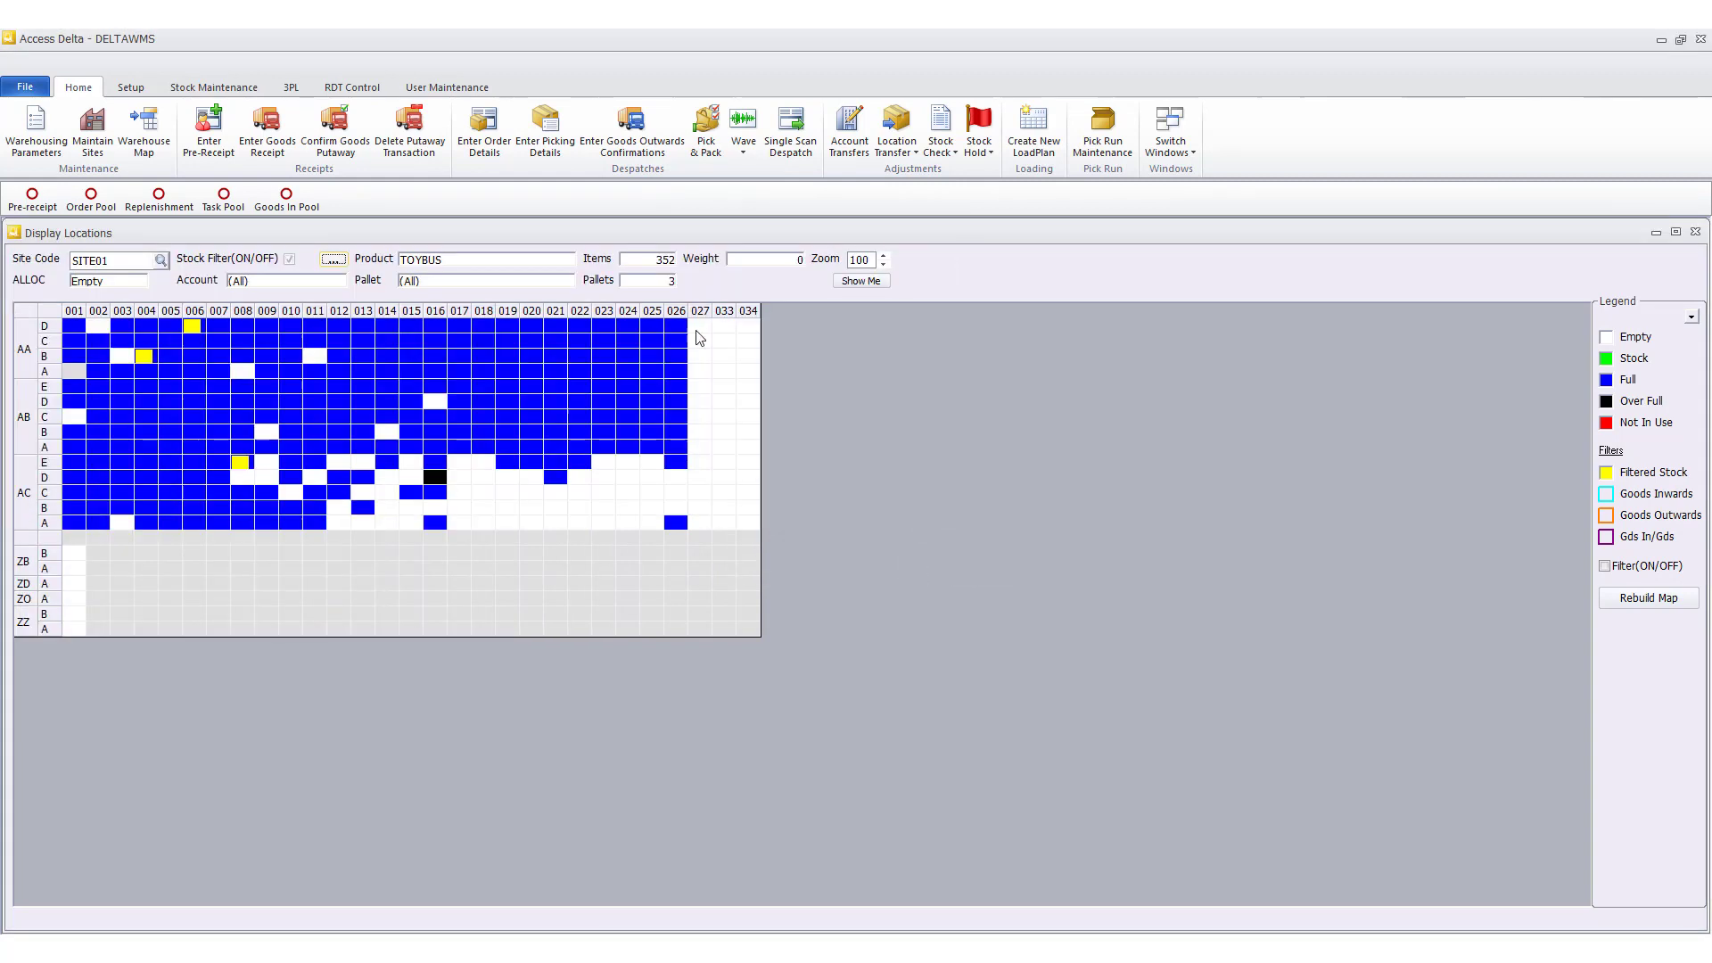
double_click(198, 327)
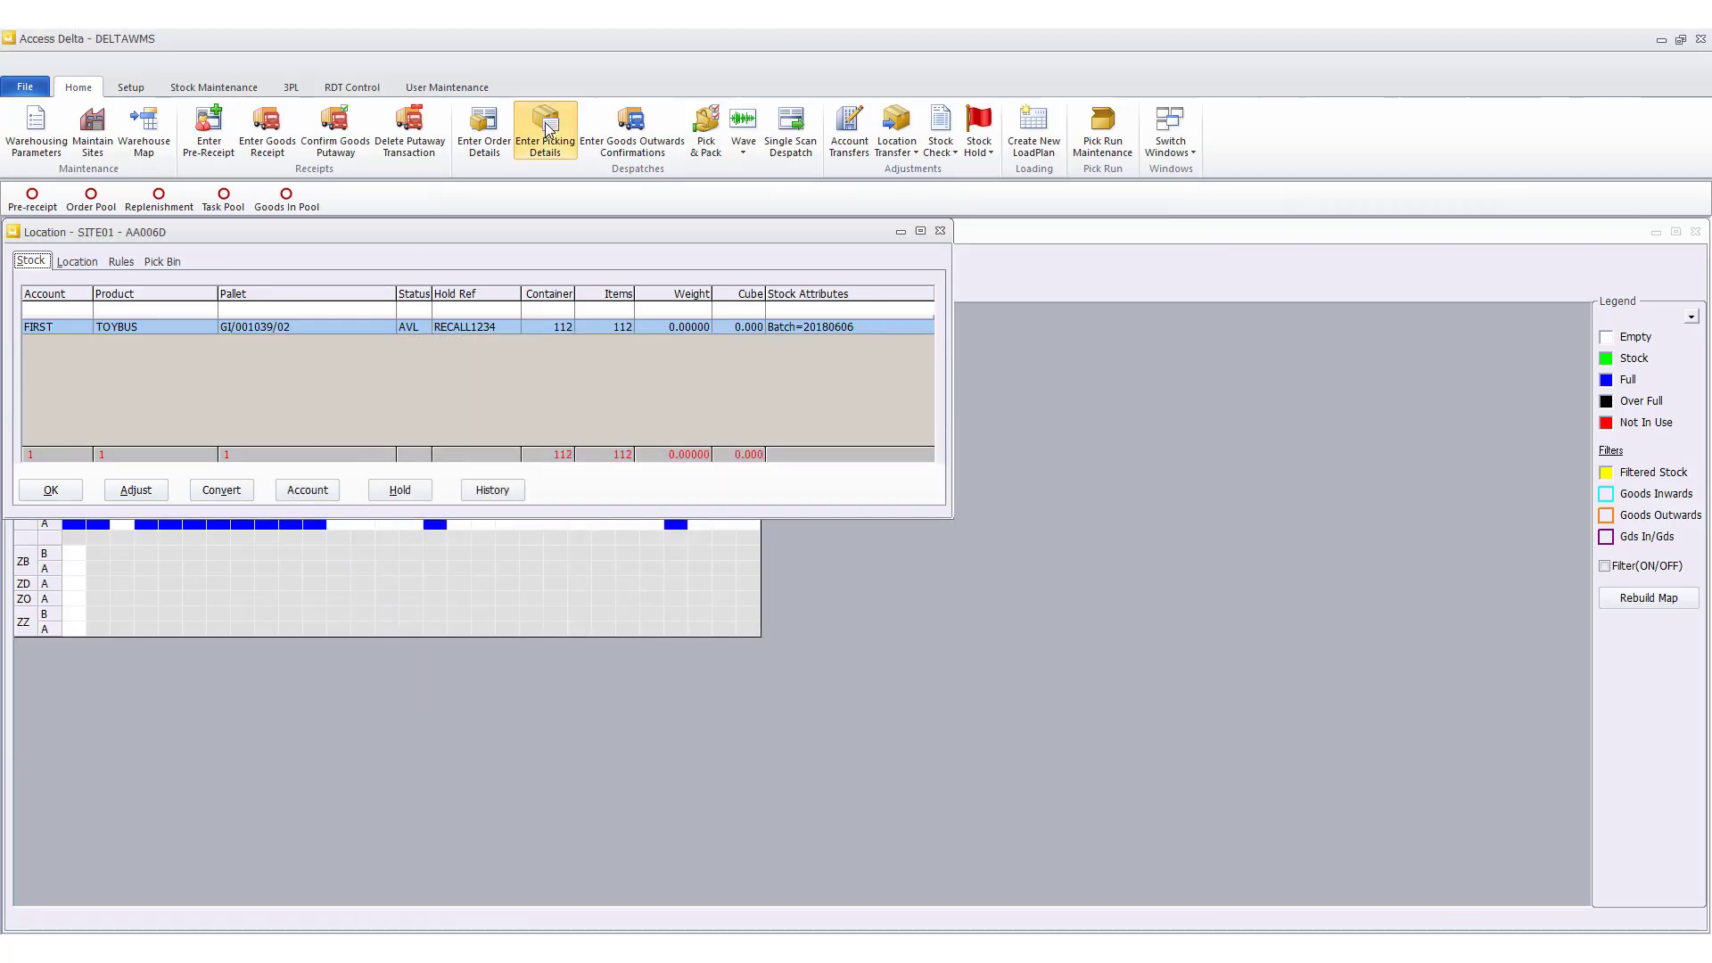
Step: Create a goods outwards order: account FIRST, type STDGO, to GOODSOUT, reference RECALL1234, delivery RECALLS
left_click(548, 127)
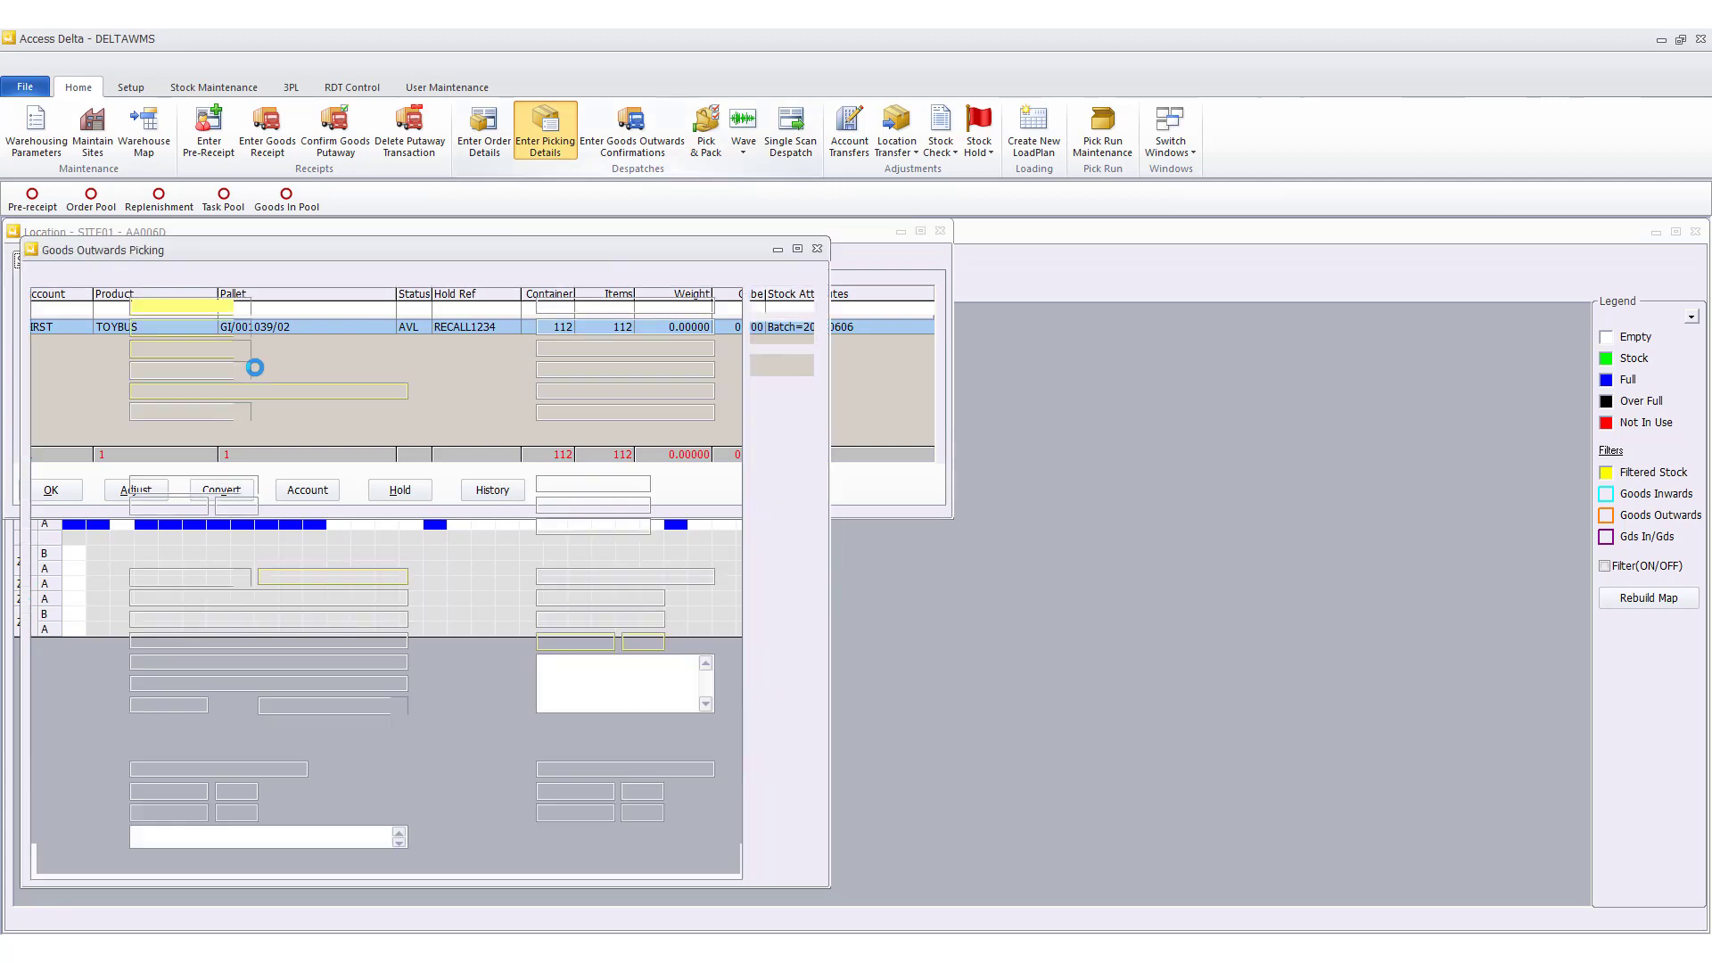
key("Return")
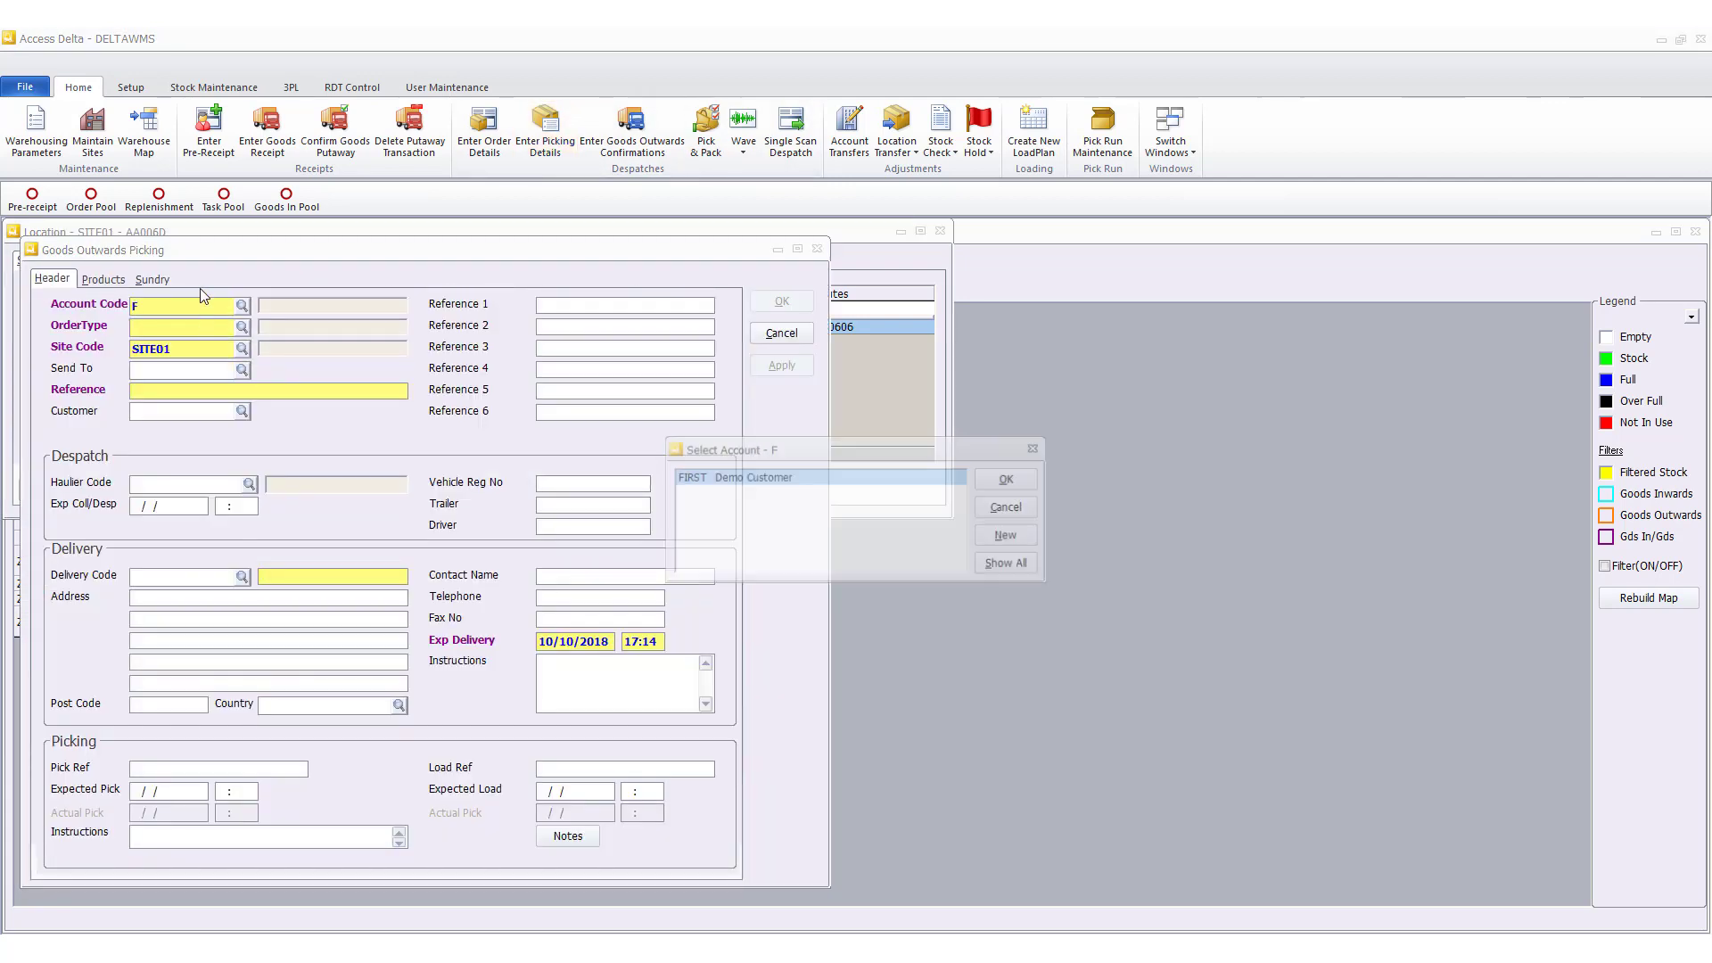
key("Return")
key("Return")
key("Return")
key("Return")
key("Return")
key("Return")
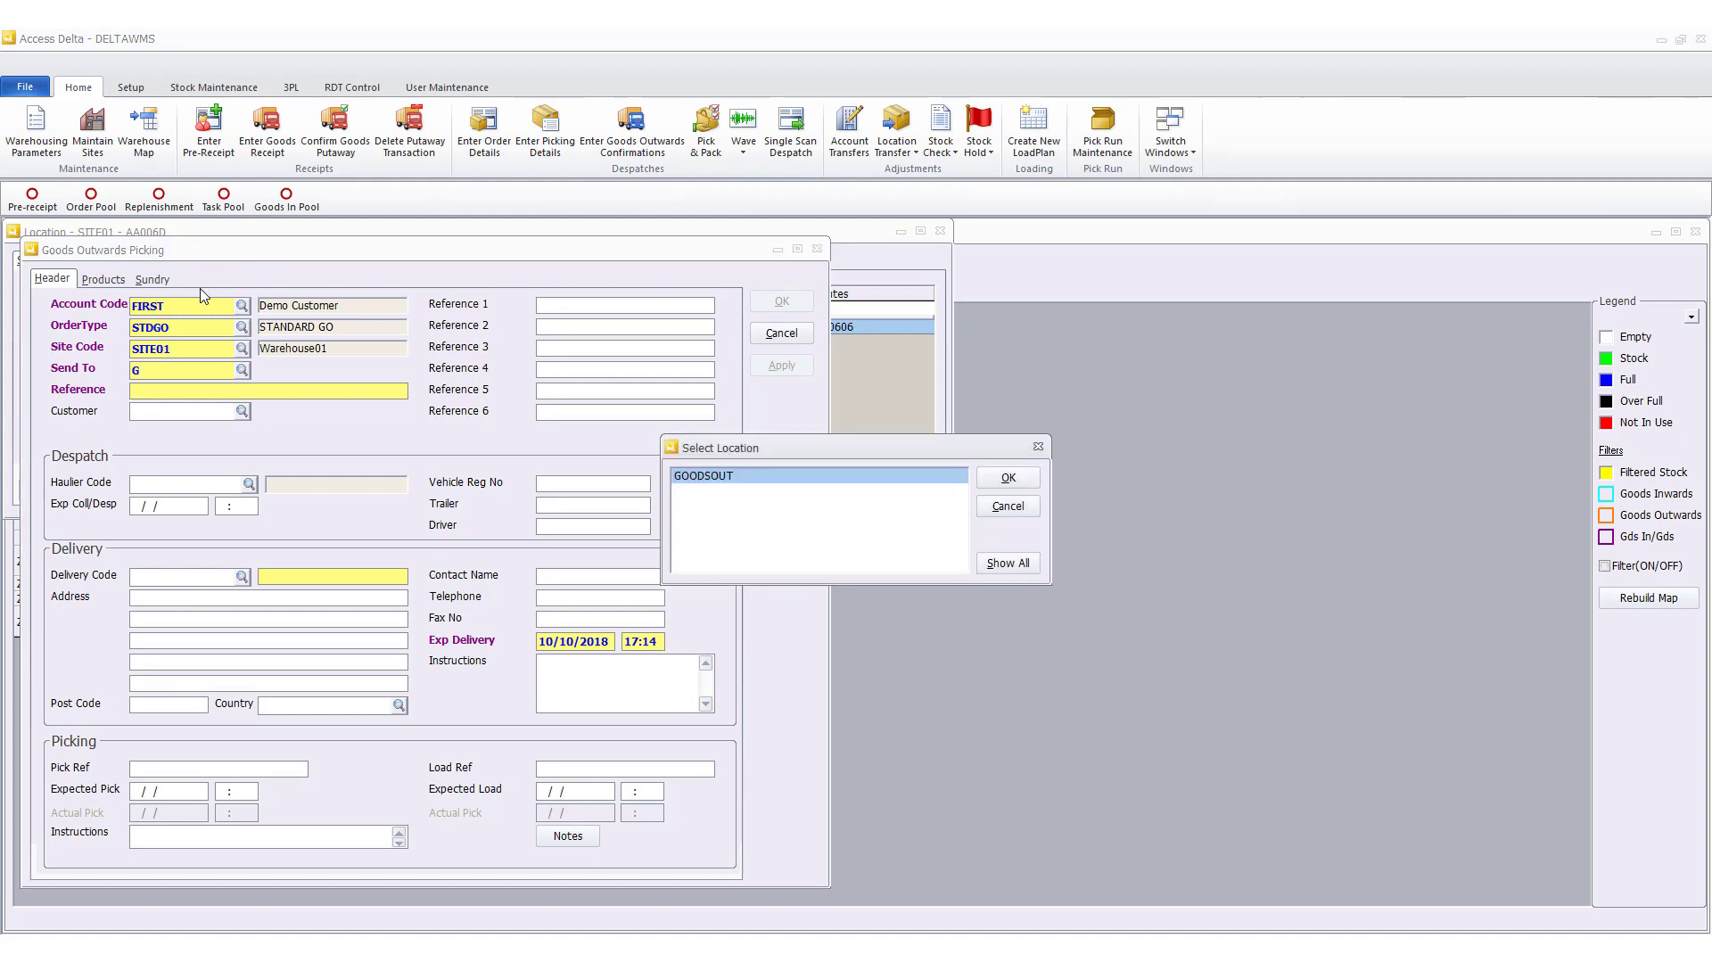
key("Return")
type("RE")
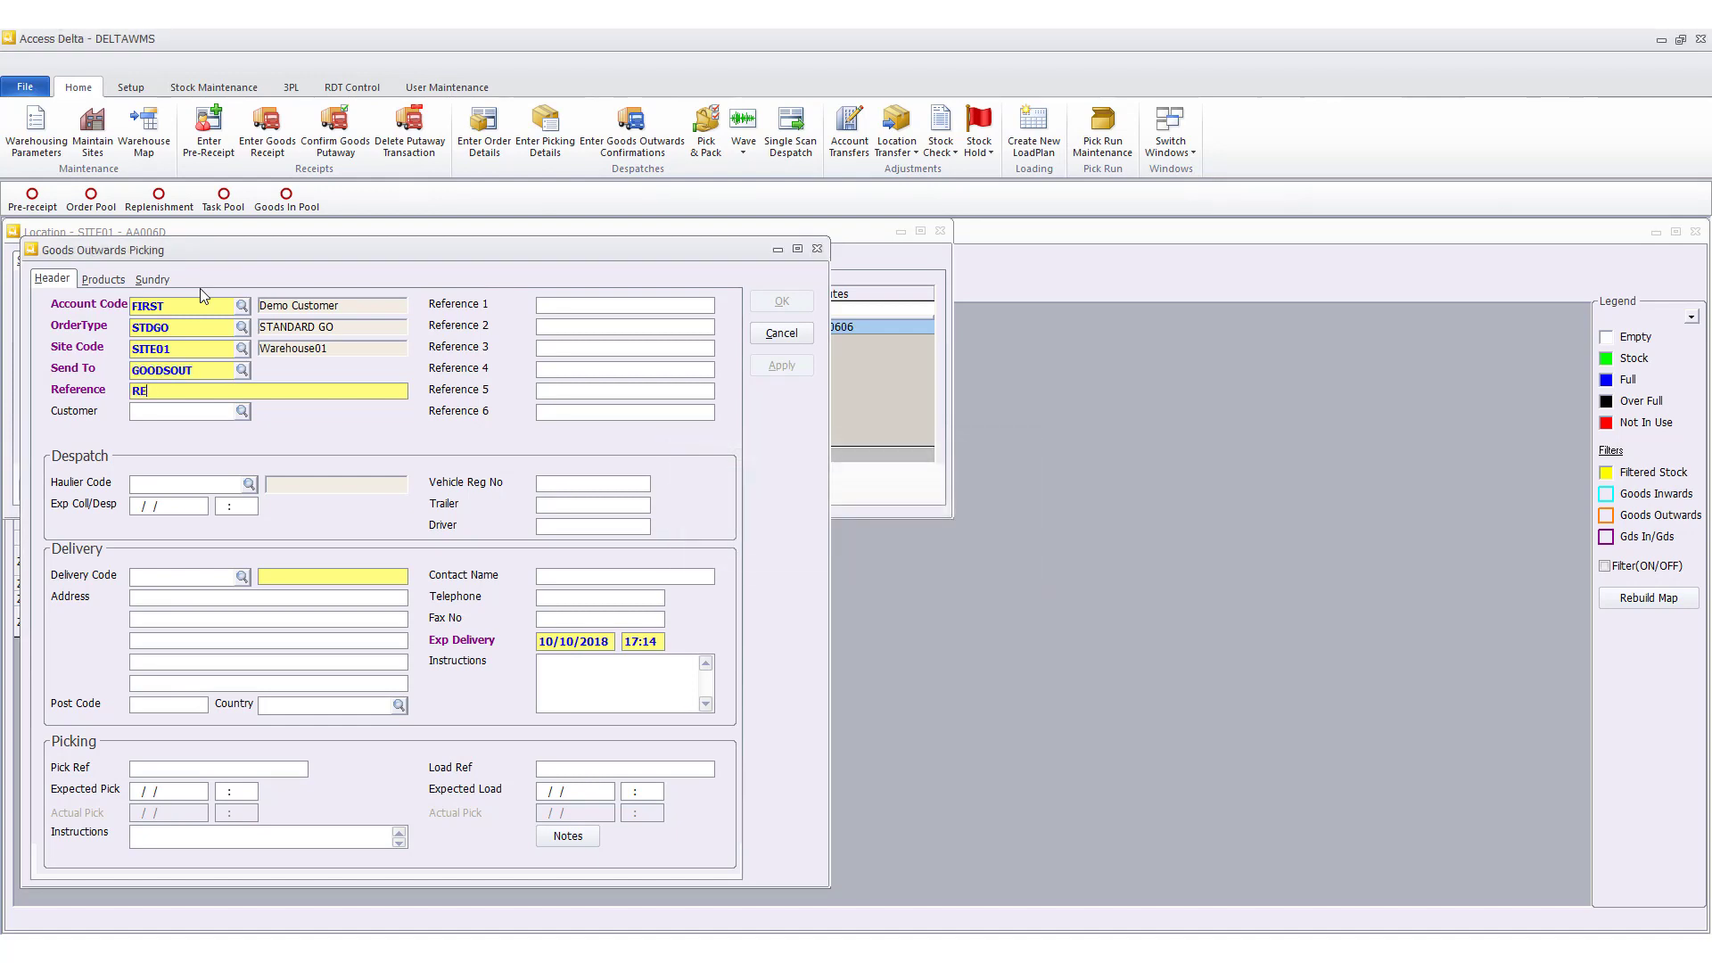
type("CALL1234")
left_click(178, 574)
key("Tab")
left_click(977, 478)
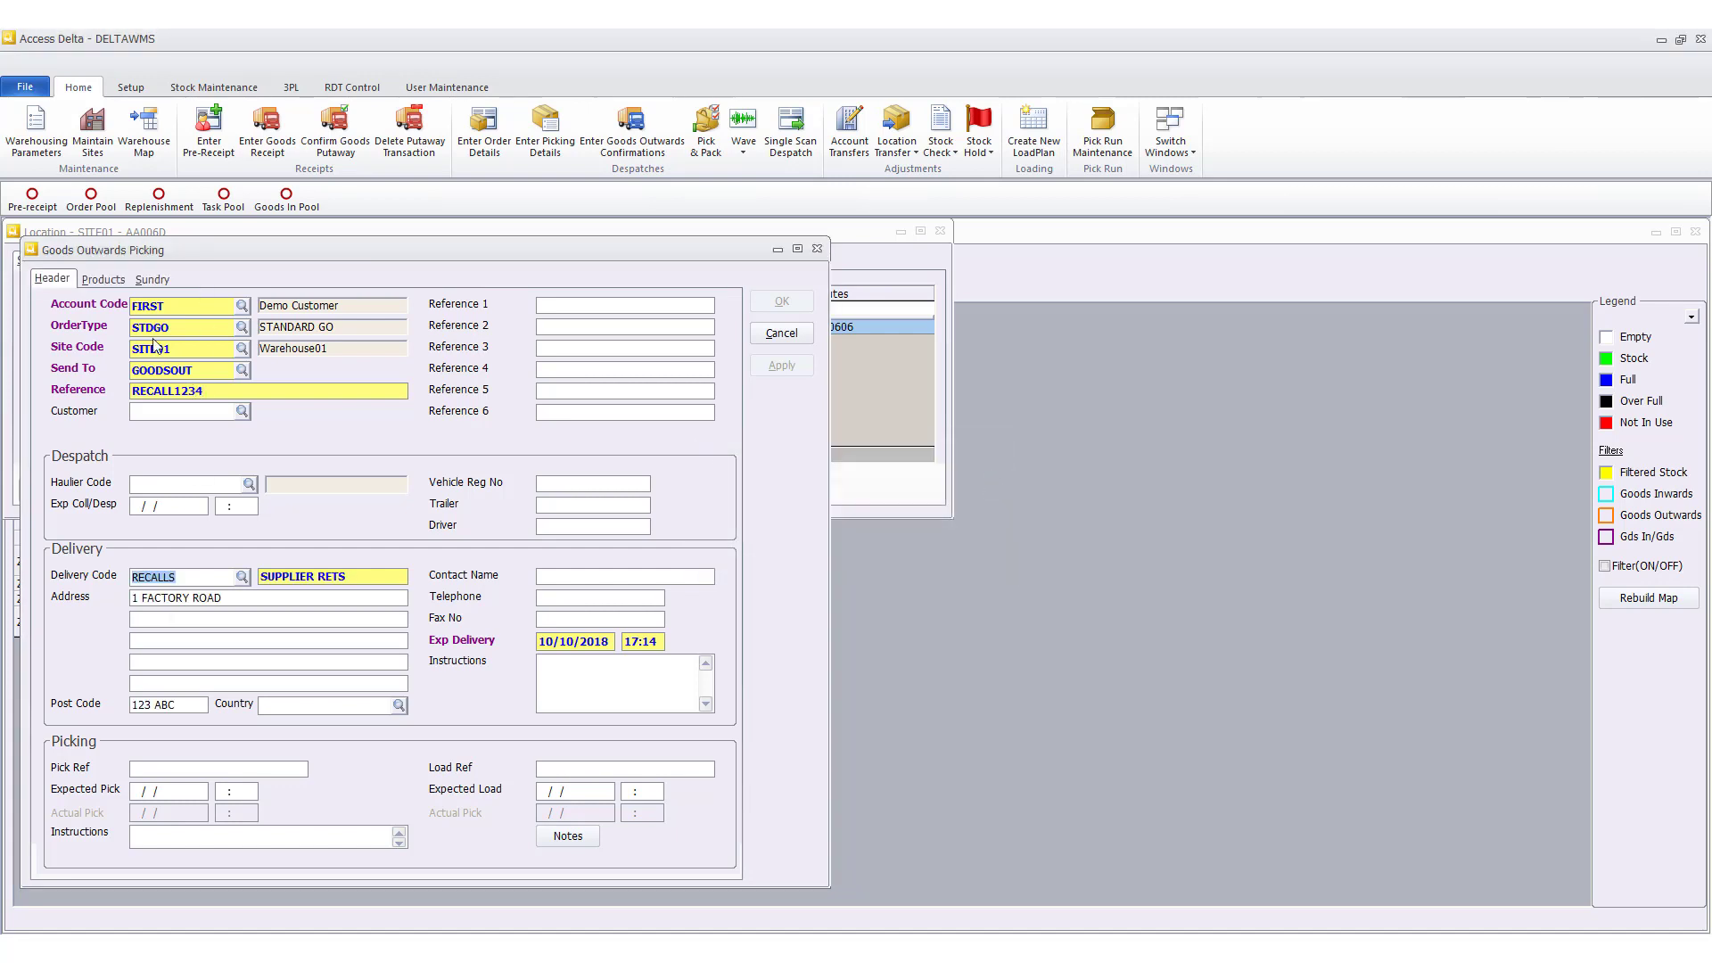
left_click(103, 280)
Step: Add a TOYBUS line of 352 items under hold reference RECALL1234 and submit the order
left_click(720, 314)
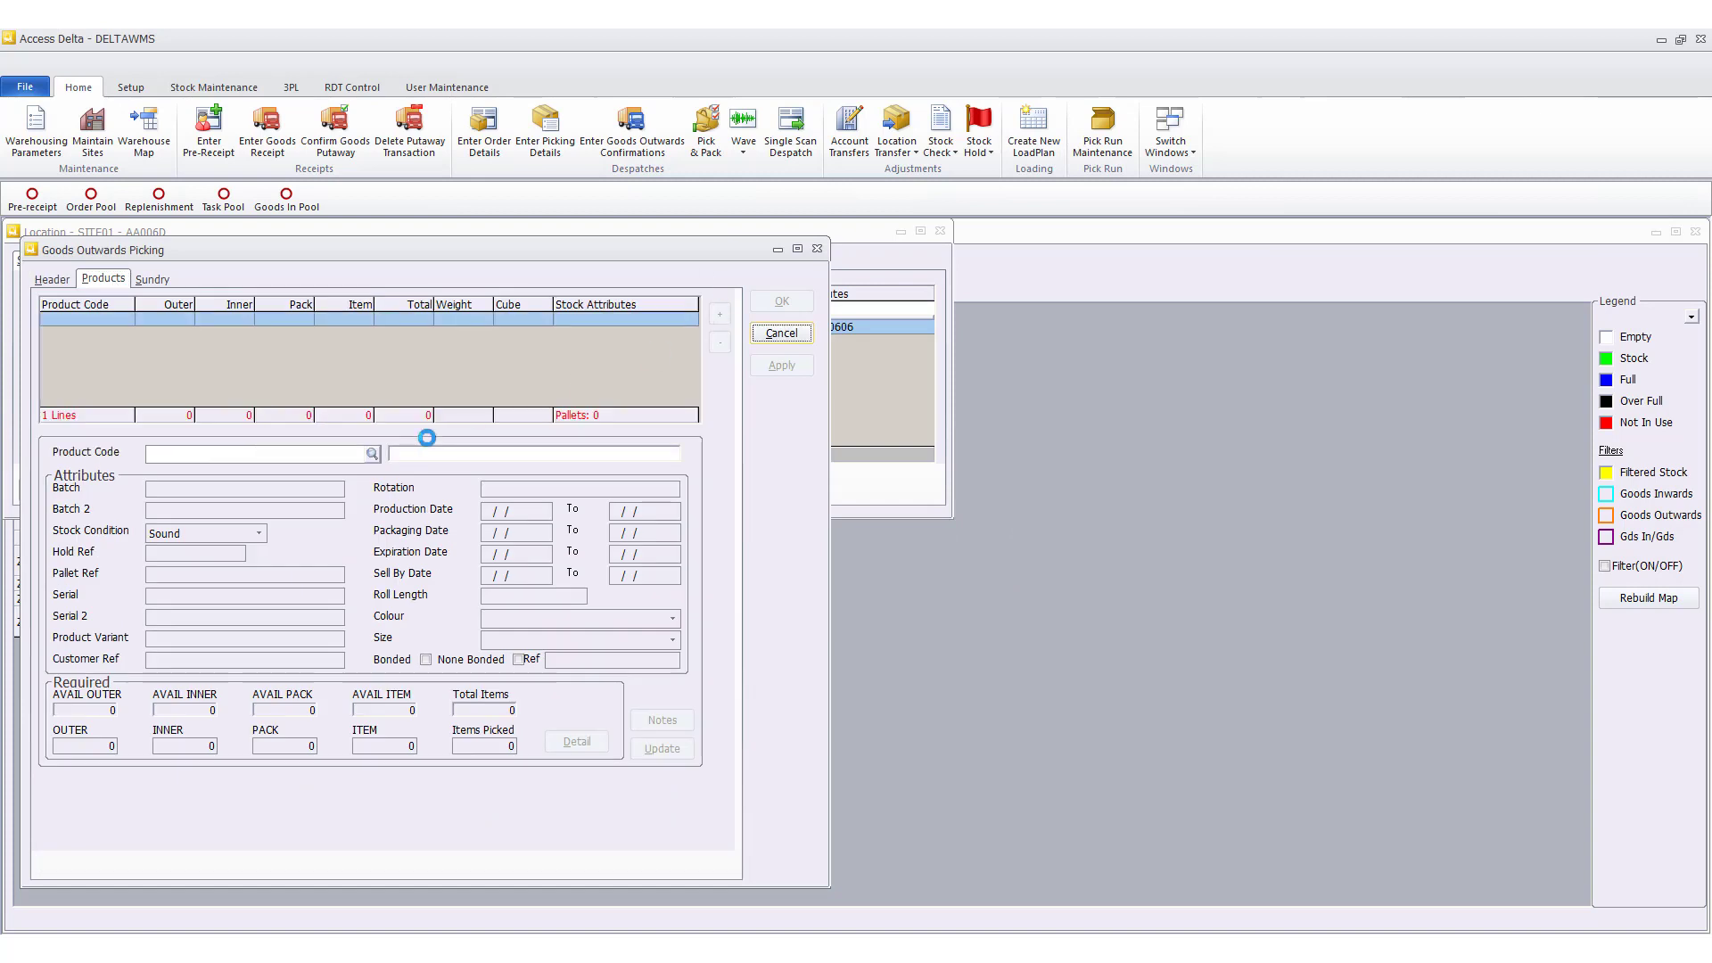
left_click(350, 456)
type("TOYBUS")
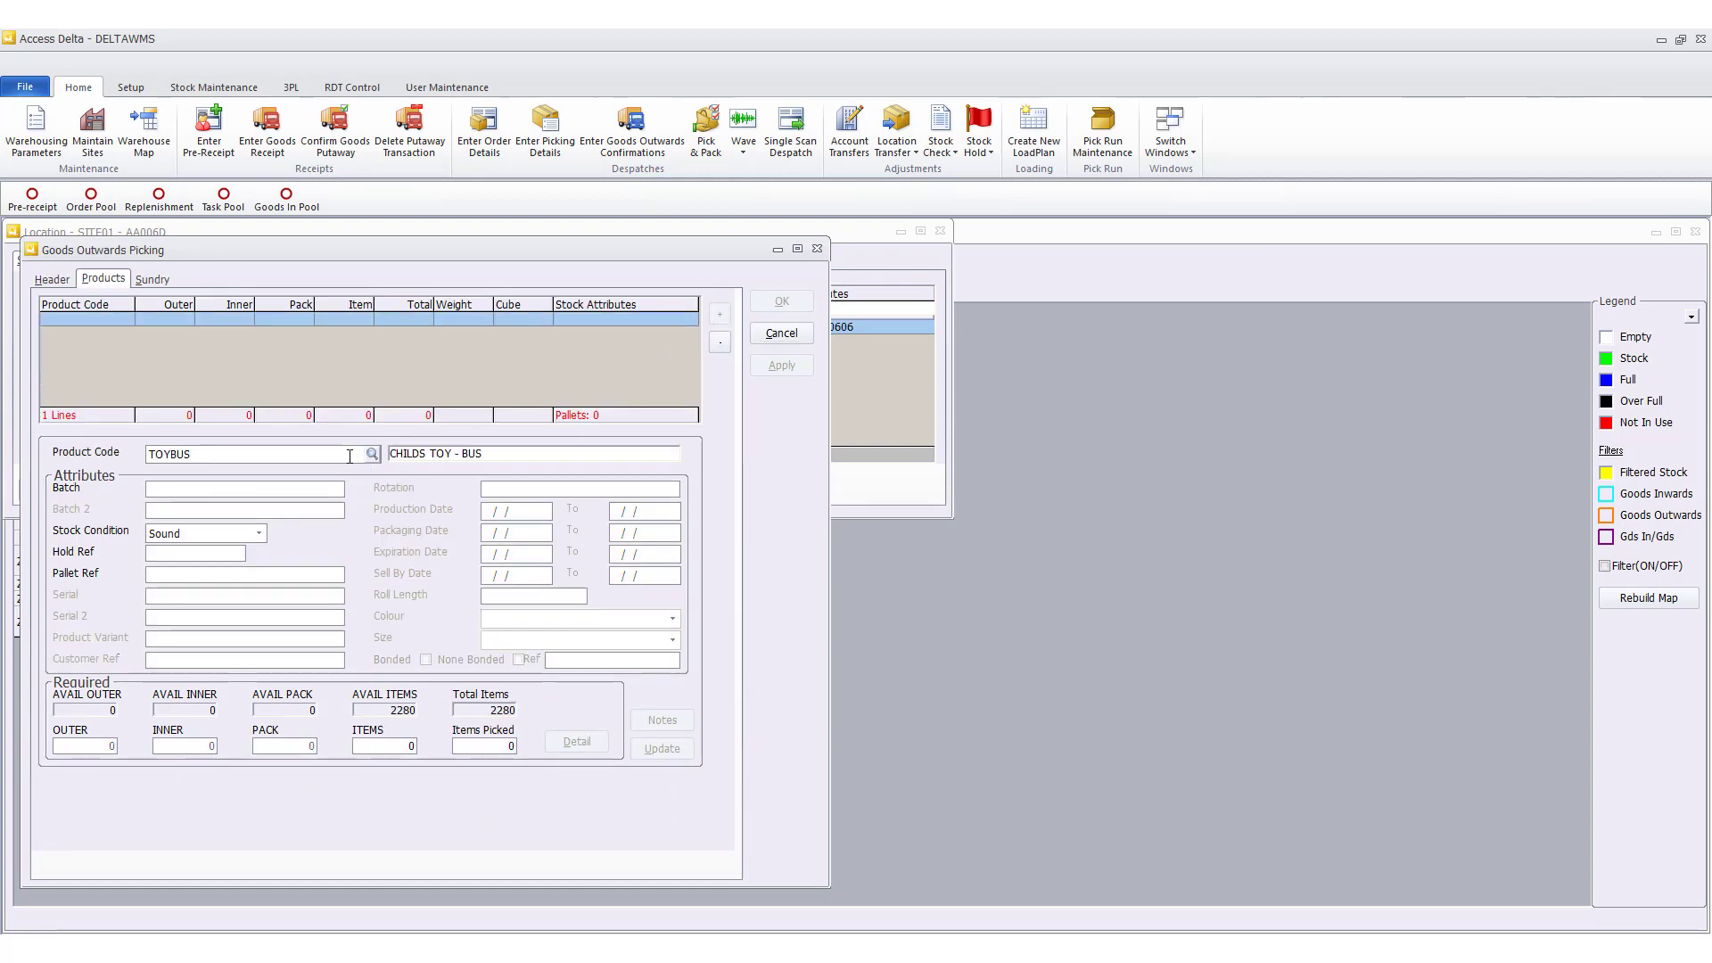
left_click(177, 551)
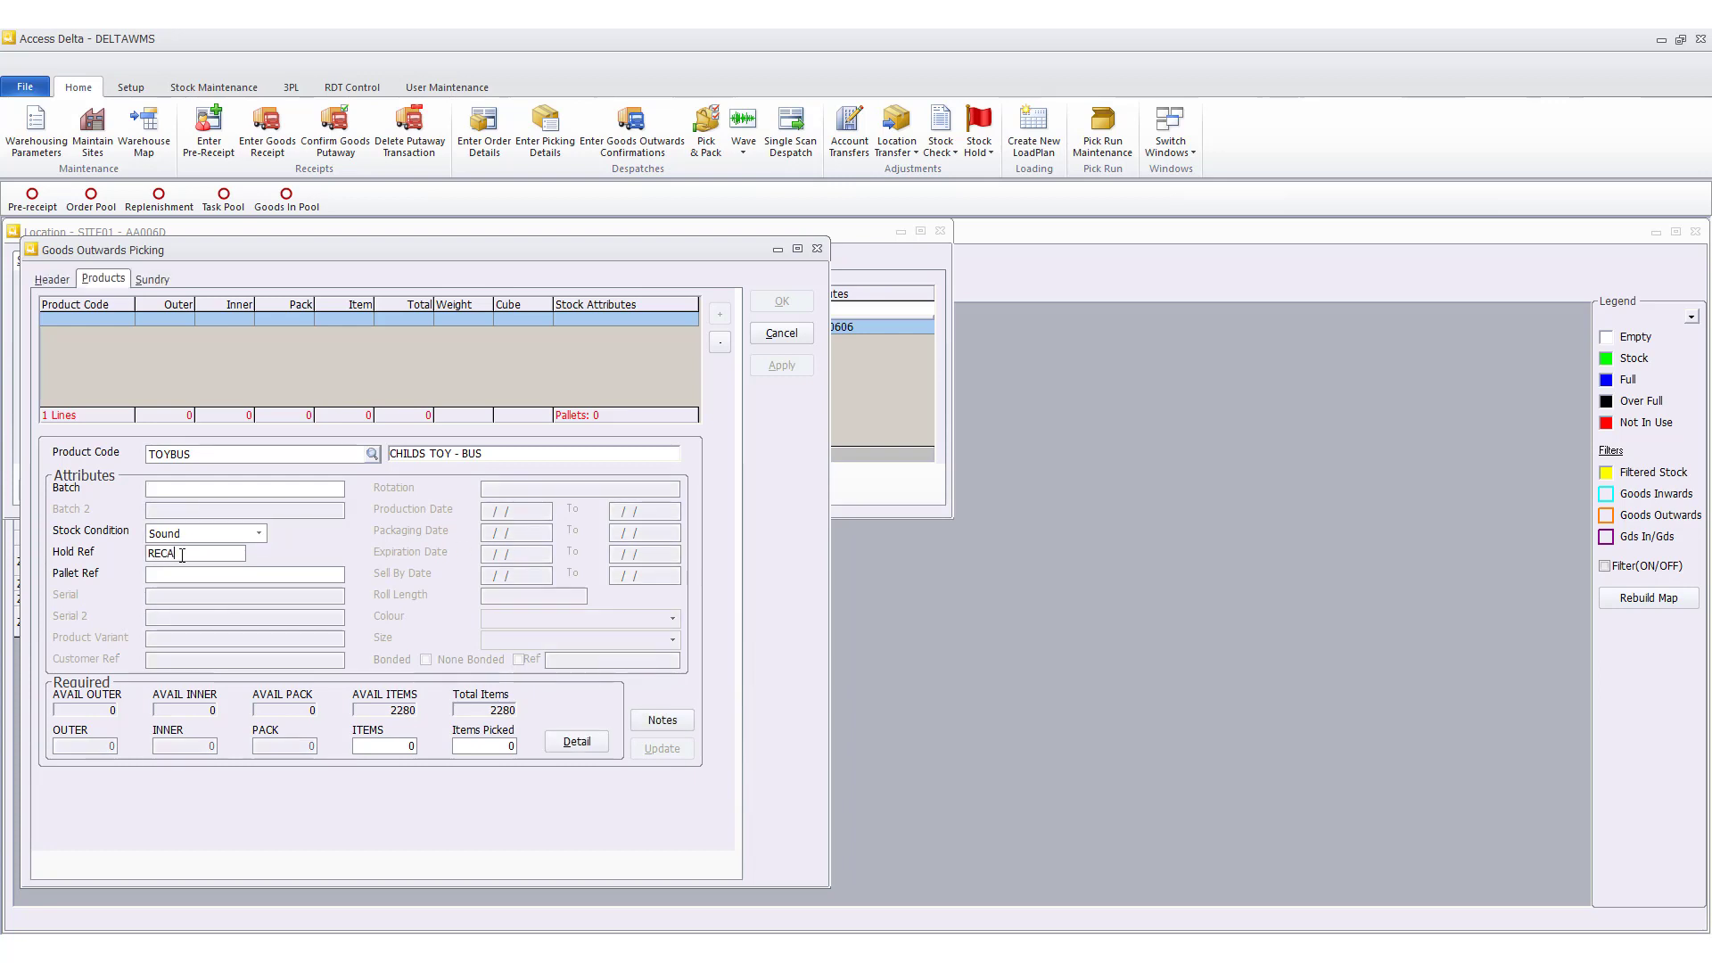
type("RECALL1234")
left_click(412, 747)
type("352")
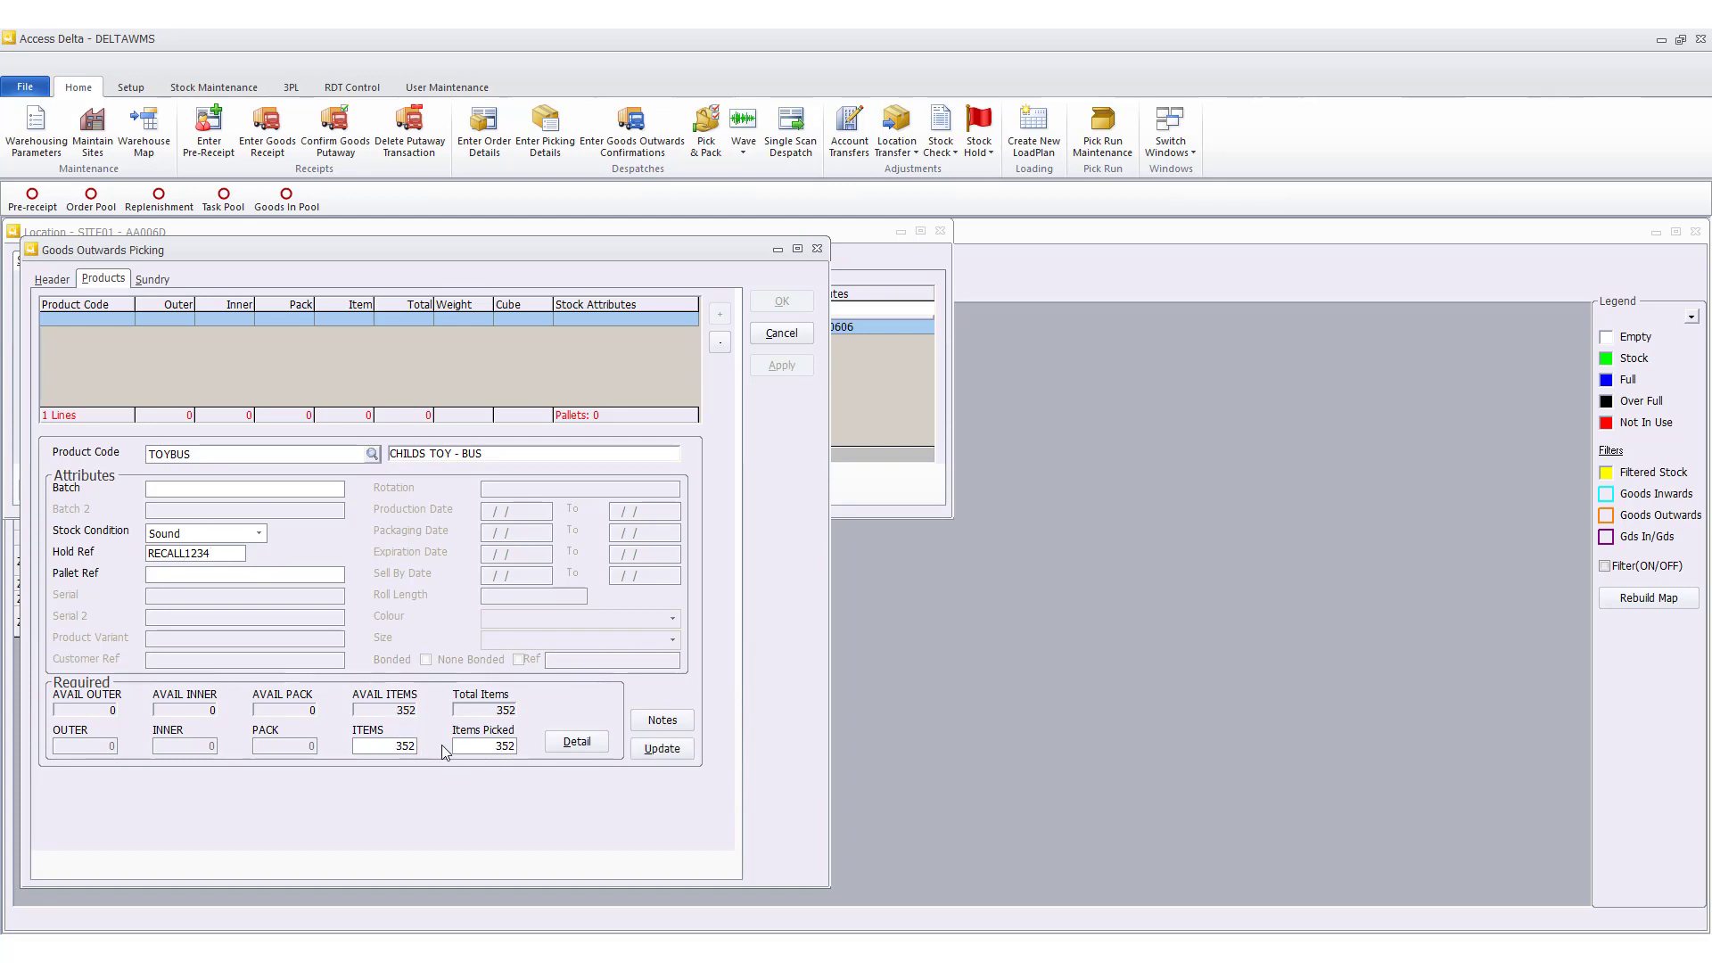
left_click(660, 749)
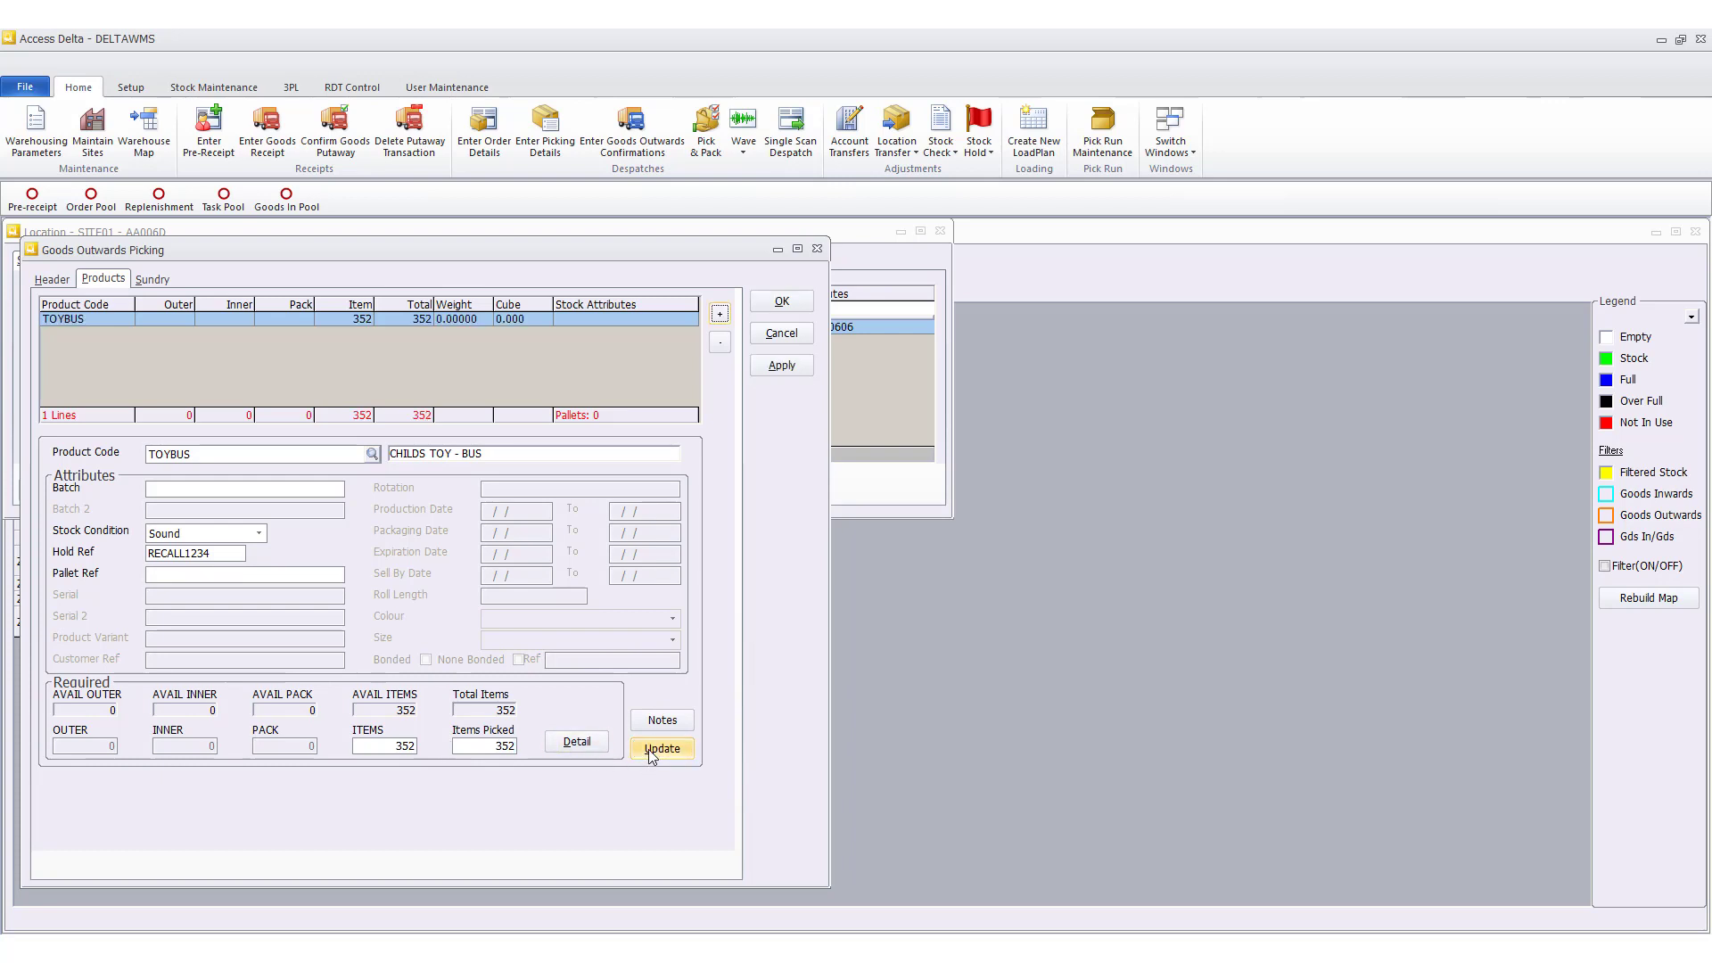
left_click(783, 301)
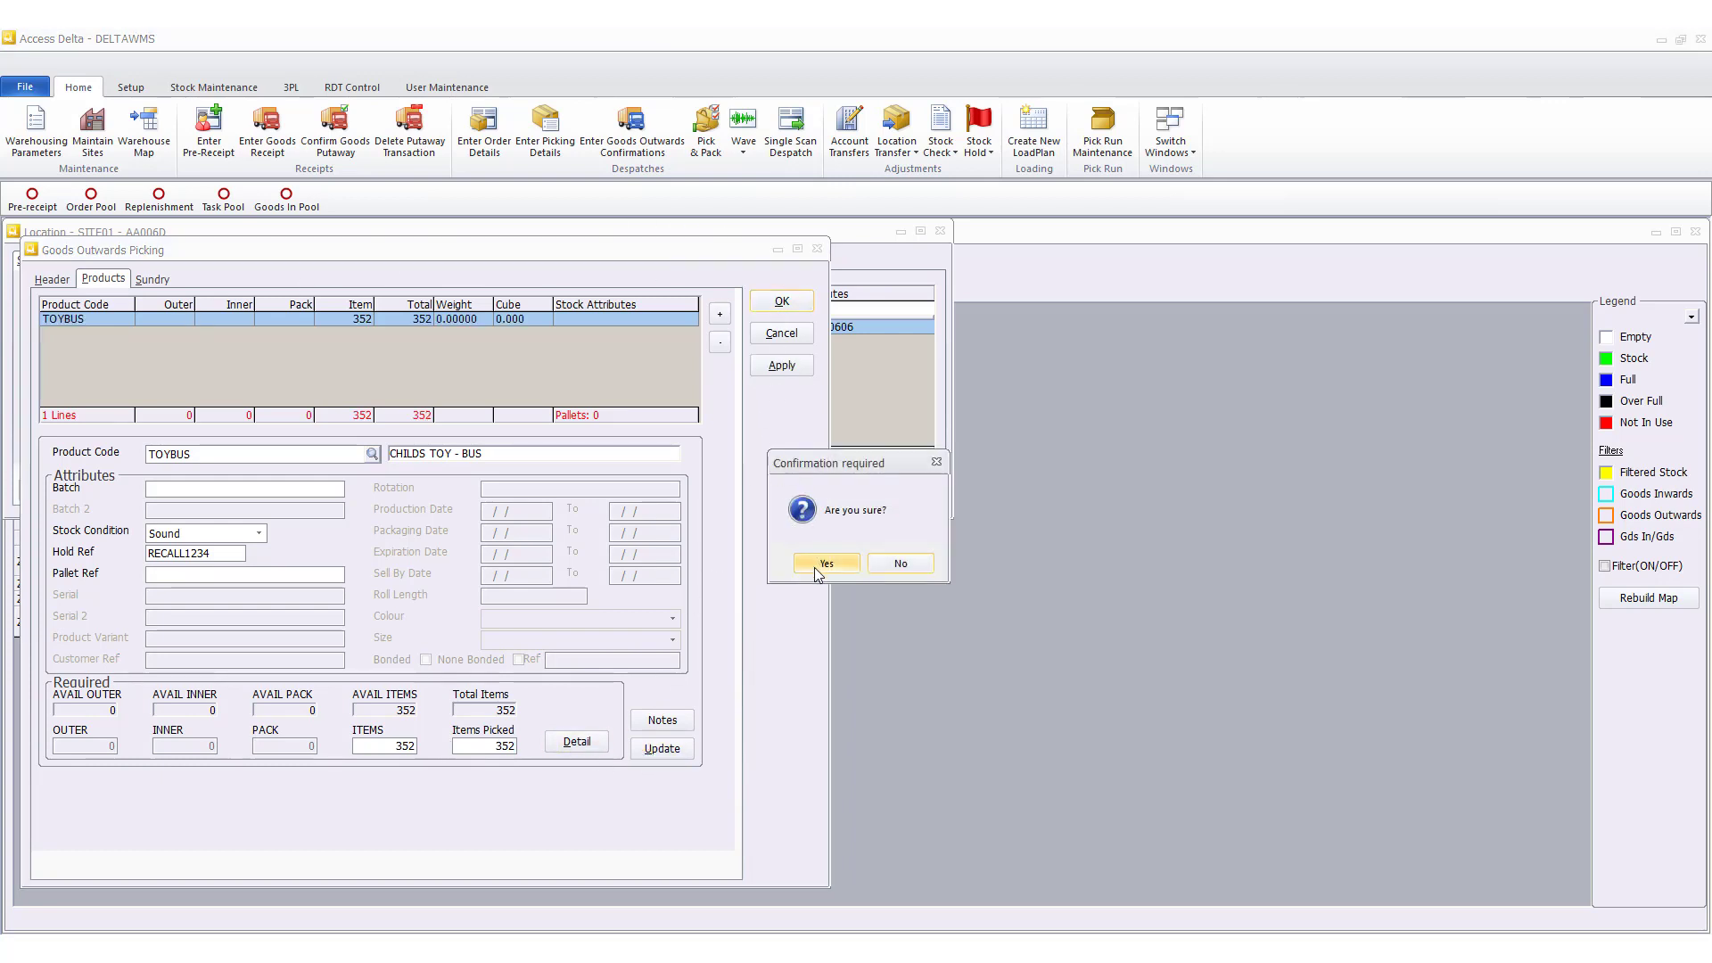